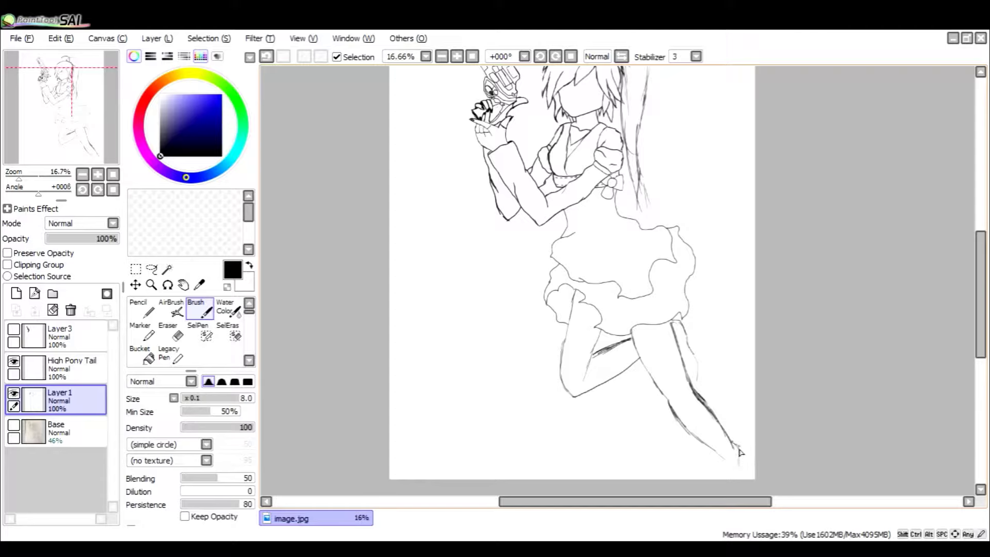
{"action": "left_click_drag", "start_coordinate": [745, 454], "coordinate": [741, 464]}
{"action": "key", "text": "ctrl+z"}
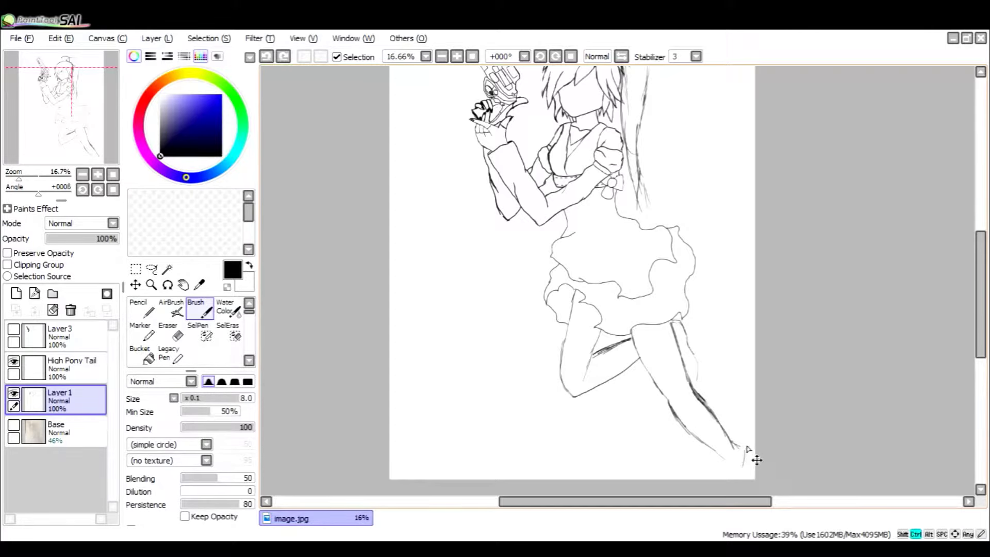
{"action": "mouse_move", "coordinate": [746, 449]}
{"action": "left_mouse_down"}
{"action": "mouse_move", "coordinate": [730, 474]}
{"action": "mouse_move", "coordinate": [737, 446]}
{"action": "mouse_move", "coordinate": [743, 453]}
{"action": "left_mouse_up"}
{"action": "key", "text": "ctrl+z"}
{"action": "key", "text": "ctrl+z"}
{"action": "key", "text": "ctrl+z"}
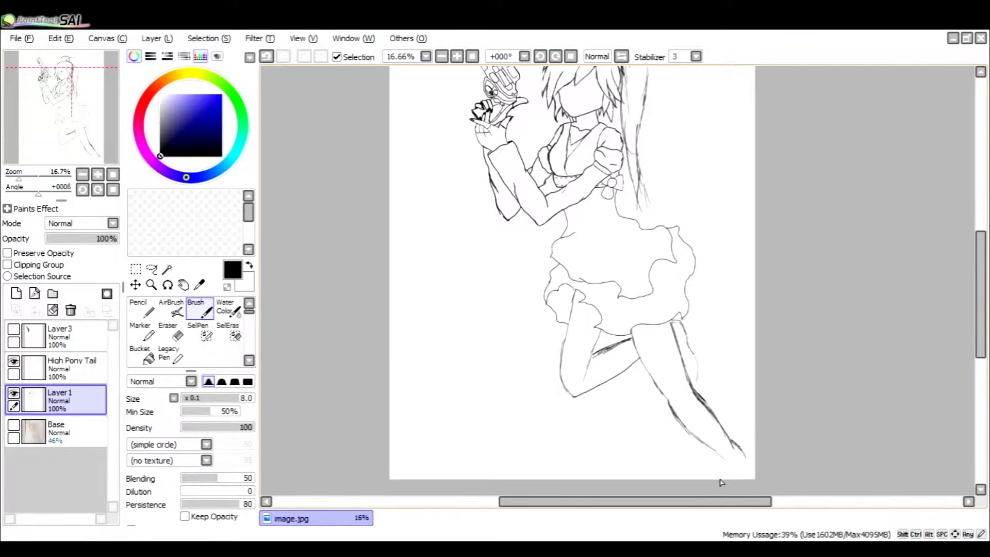
{"action": "key", "text": "ctrl+z"}
Step: Sketch the heel and foot at the end of the straight leg and darken its inner thigh outline
{"action": "left_click_drag", "start_coordinate": [718, 458], "coordinate": [716, 474]}
{"action": "key", "text": "ctrl+z"}
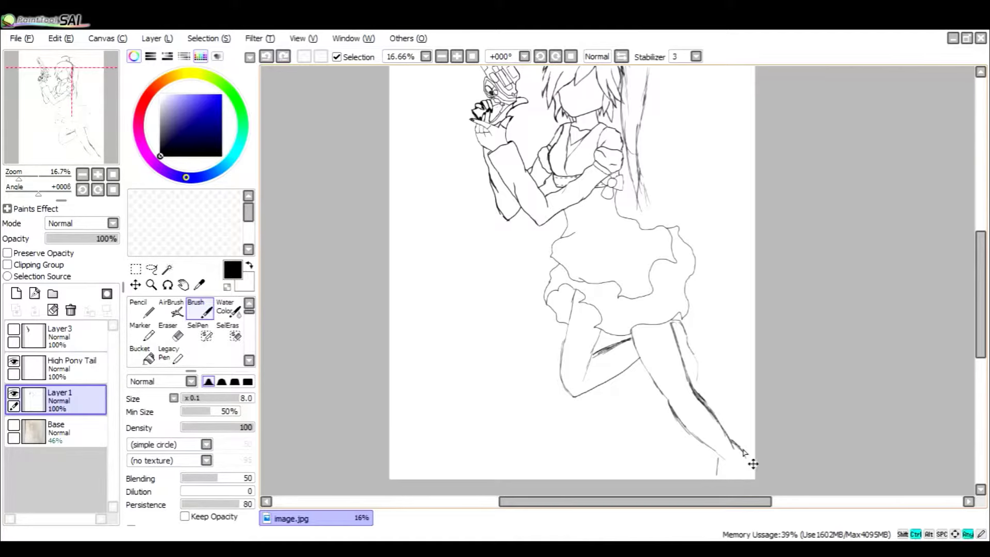
{"action": "left_click_drag", "start_coordinate": [743, 452], "coordinate": [736, 473]}
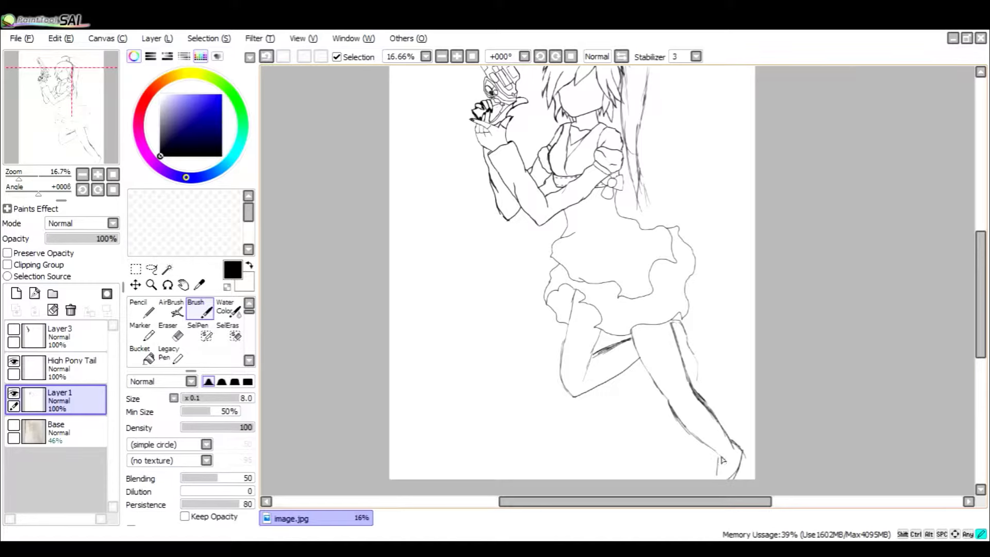
{"action": "key", "text": "ctrl+z"}
{"action": "mouse_move", "coordinate": [743, 452]}
{"action": "left_mouse_down"}
{"action": "mouse_move", "coordinate": [730, 477]}
{"action": "mouse_move", "coordinate": [720, 459]}
{"action": "left_mouse_up"}
{"action": "left_click_drag", "start_coordinate": [720, 455], "coordinate": [723, 477]}
{"action": "left_click_drag", "start_coordinate": [720, 455], "coordinate": [716, 476]}
{"action": "left_click_drag", "start_coordinate": [632, 330], "coordinate": [651, 379]}
{"action": "mouse_move", "coordinate": [645, 366]}
{"action": "left_mouse_down"}
{"action": "mouse_move", "coordinate": [669, 401]}
{"action": "mouse_move", "coordinate": [666, 388]}
{"action": "left_mouse_up"}
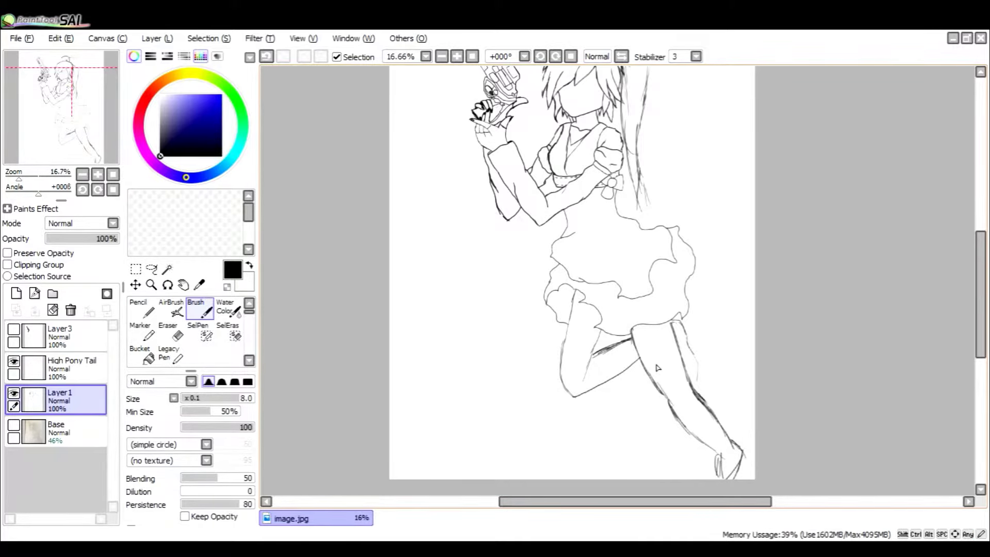
Step: Erase the doubled sketch lines along the bent leg's thigh and shin with the eraser at size 60
{"action": "scroll", "coordinate": [585, 347], "scroll_direction": "down", "scroll_amount": 2}
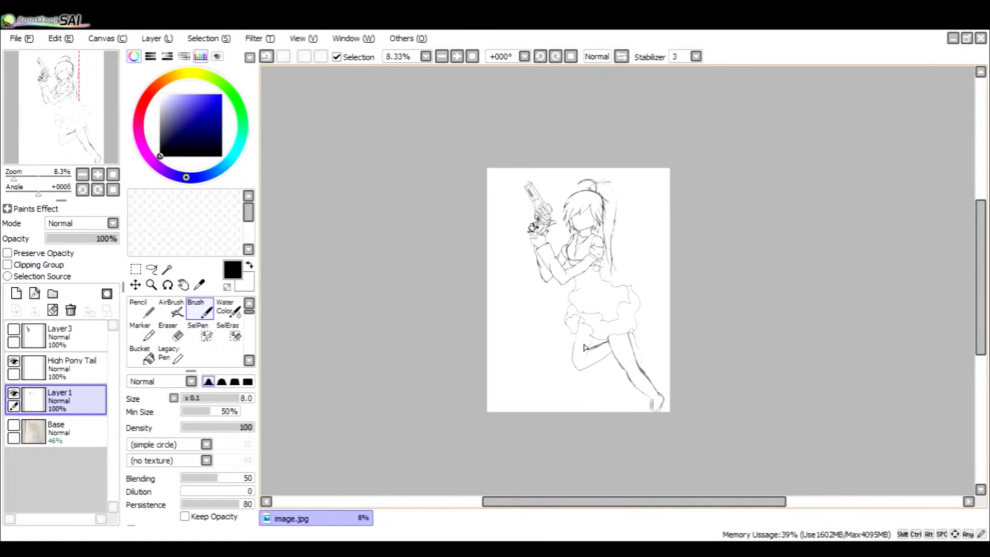
{"action": "scroll", "coordinate": [586, 347], "scroll_direction": "up", "scroll_amount": 5}
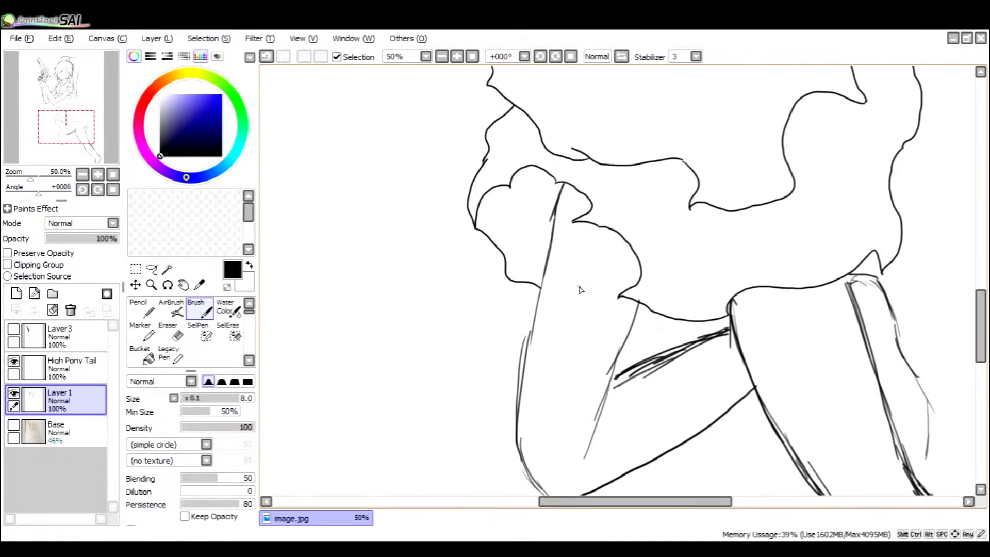
{"action": "key", "text": "e"}
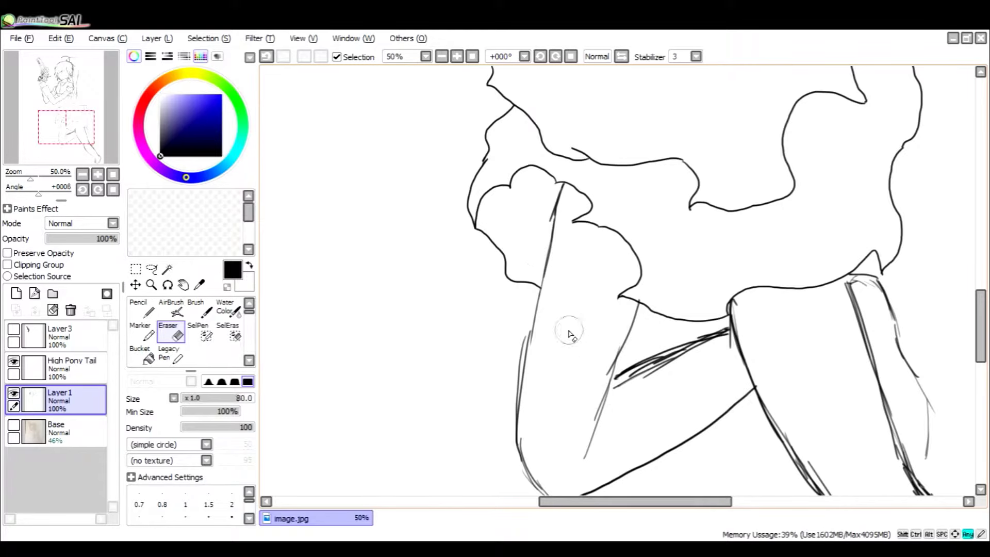
{"action": "key", "text": "bracketleft"}
{"action": "key", "text": "bracketleft"}
{"action": "left_click_drag", "start_coordinate": [549, 339], "coordinate": [529, 418]}
{"action": "left_click_drag", "start_coordinate": [601, 369], "coordinate": [578, 453]}
{"action": "mouse_move", "coordinate": [692, 344]}
{"action": "left_mouse_down"}
{"action": "mouse_move", "coordinate": [620, 398]}
{"action": "mouse_move", "coordinate": [680, 359]}
{"action": "mouse_move", "coordinate": [721, 351]}
{"action": "mouse_move", "coordinate": [710, 341]}
{"action": "mouse_move", "coordinate": [724, 332]}
{"action": "mouse_move", "coordinate": [694, 339]}
{"action": "mouse_move", "coordinate": [728, 332]}
{"action": "mouse_move", "coordinate": [614, 382]}
{"action": "left_mouse_up"}
{"action": "key", "text": "b"}
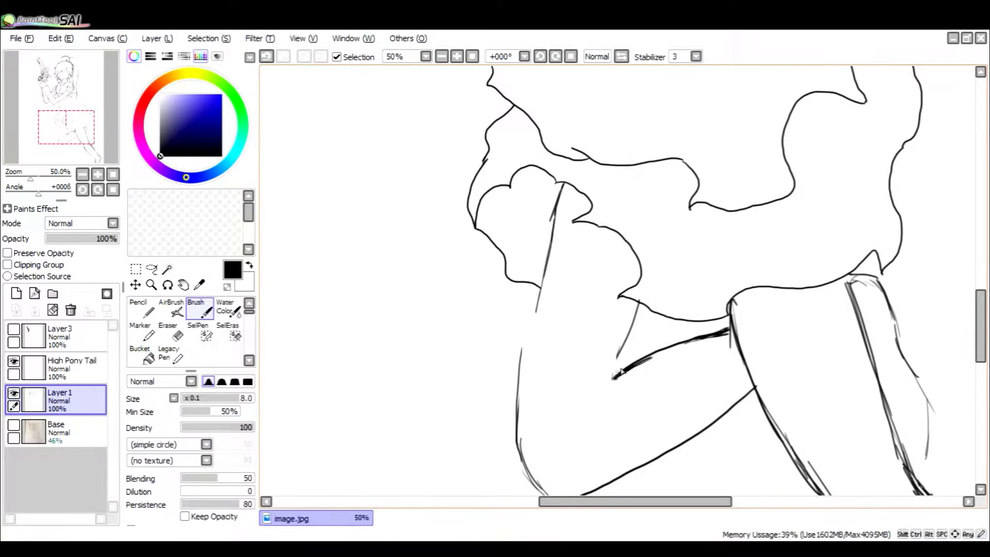
{"action": "left_click_drag", "start_coordinate": [644, 305], "coordinate": [612, 368]}
{"action": "left_click_drag", "start_coordinate": [630, 335], "coordinate": [588, 427]}
{"action": "key", "text": "ctrl+z"}
{"action": "key", "text": "ctrl+z"}
{"action": "key", "text": "ctrl+z"}
{"action": "key", "text": "ctrl+z"}
{"action": "key", "text": "ctrl+z"}
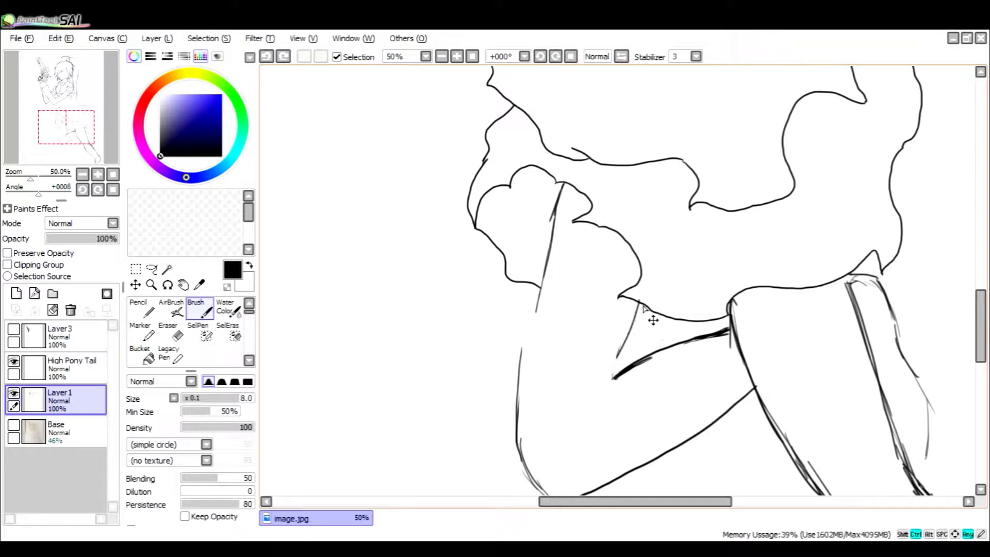
Step: Erase the leftover inner thigh line below the skirt and redraw the bent leg's outer thigh line with the brush
{"action": "key", "text": "e"}
{"action": "mouse_move", "coordinate": [639, 317]}
{"action": "left_mouse_down"}
{"action": "mouse_move", "coordinate": [618, 359]}
{"action": "mouse_move", "coordinate": [633, 316]}
{"action": "left_mouse_up"}
{"action": "key", "text": "b"}
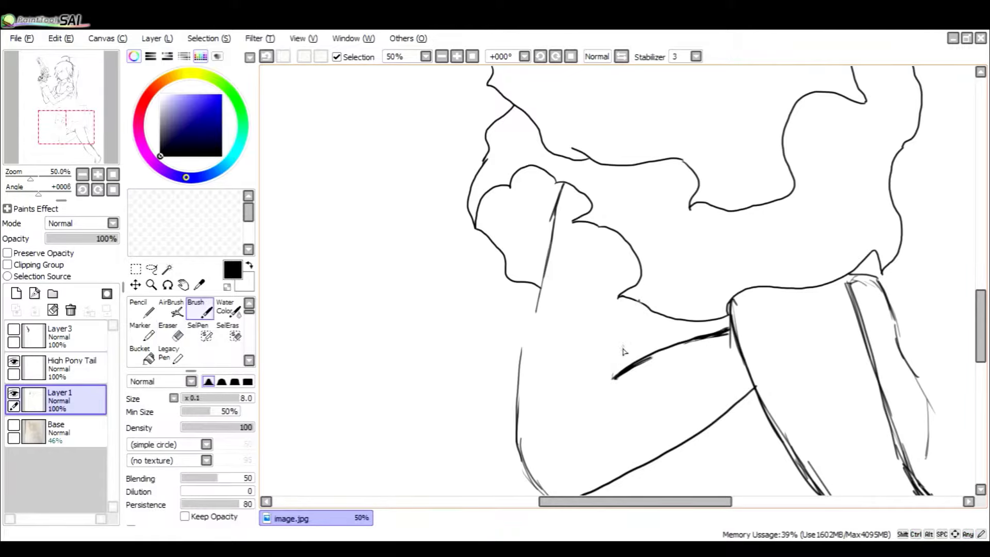
{"action": "left_click_drag", "start_coordinate": [561, 184], "coordinate": [517, 374]}
{"action": "left_click_drag", "start_coordinate": [525, 336], "coordinate": [515, 412]}
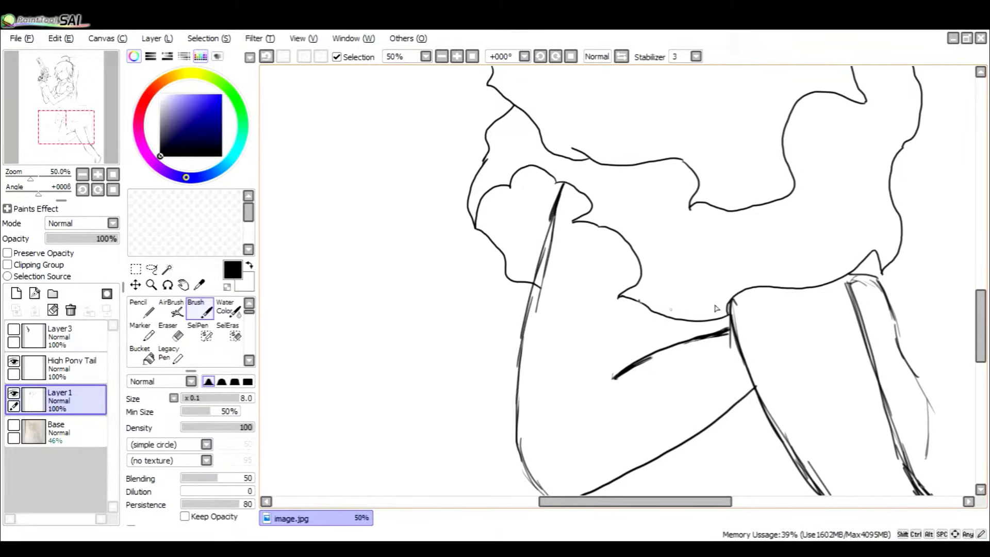
Step: Erase the extra line beside the bent thigh and darken its outer outline from the ruffle down to the knee
{"action": "left_click_drag", "start_coordinate": [73, 131], "coordinate": [72, 134]}
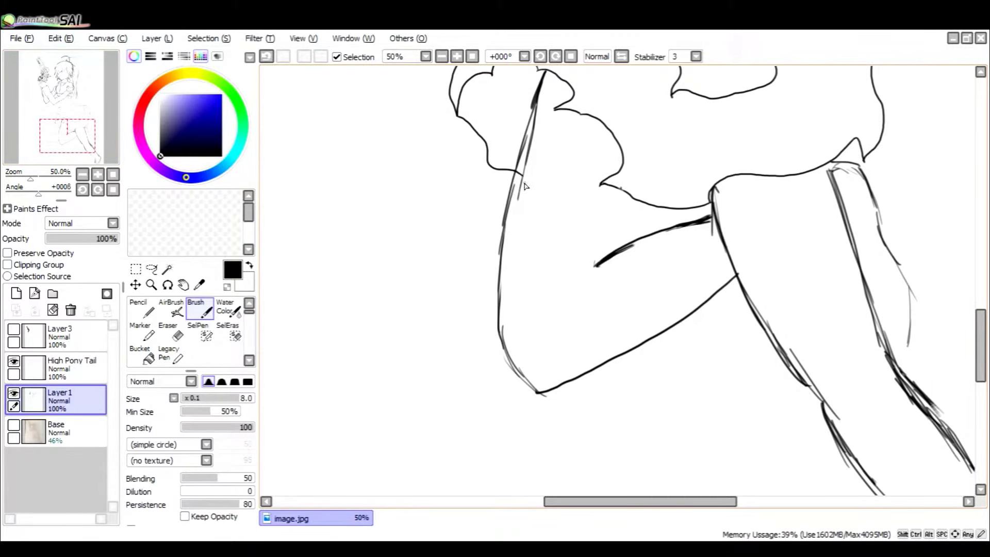
{"action": "key", "text": "e"}
{"action": "mouse_move", "coordinate": [525, 186]}
{"action": "left_mouse_down"}
{"action": "mouse_move", "coordinate": [545, 98]}
{"action": "mouse_move", "coordinate": [523, 127]}
{"action": "left_mouse_up"}
{"action": "key", "text": "b"}
{"action": "mouse_move", "coordinate": [549, 72]}
{"action": "left_mouse_down"}
{"action": "mouse_move", "coordinate": [520, 155]}
{"action": "mouse_move", "coordinate": [503, 252]}
{"action": "mouse_move", "coordinate": [500, 327]}
{"action": "mouse_move", "coordinate": [517, 366]}
{"action": "left_mouse_up"}
{"action": "left_click_drag", "start_coordinate": [501, 329], "coordinate": [539, 393]}
Step: Draw the bent leg's inner thigh line from the skirt hem toward the knee and trim its lower end with the eraser
{"action": "left_click_drag", "start_coordinate": [621, 189], "coordinate": [606, 243]}
{"action": "left_click_drag", "start_coordinate": [622, 191], "coordinate": [576, 309]}
{"action": "left_click_drag", "start_coordinate": [599, 265], "coordinate": [571, 318]}
{"action": "mouse_move", "coordinate": [621, 190]}
{"action": "left_mouse_down"}
{"action": "mouse_move", "coordinate": [587, 291]}
{"action": "mouse_move", "coordinate": [560, 331]}
{"action": "left_mouse_up"}
{"action": "key", "text": "ctrl+z"}
{"action": "key", "text": "ctrl+z"}
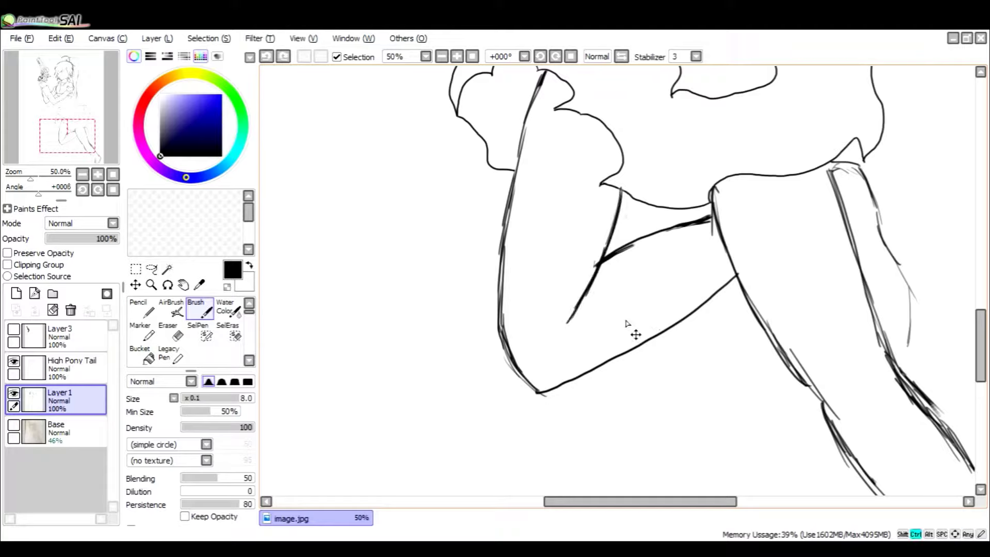
{"action": "key", "text": "e"}
{"action": "left_click_drag", "start_coordinate": [574, 336], "coordinate": [576, 309]}
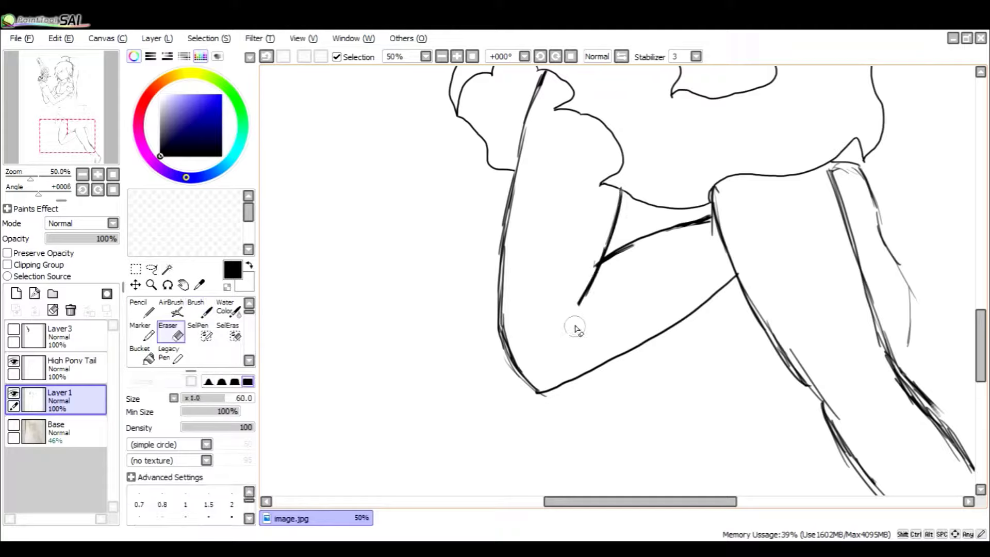
{"action": "key", "text": "b"}
{"action": "left_click_drag", "start_coordinate": [560, 366], "coordinate": [571, 348]}
{"action": "key", "text": "ctrl+z"}
{"action": "key", "text": "ctrl+z"}
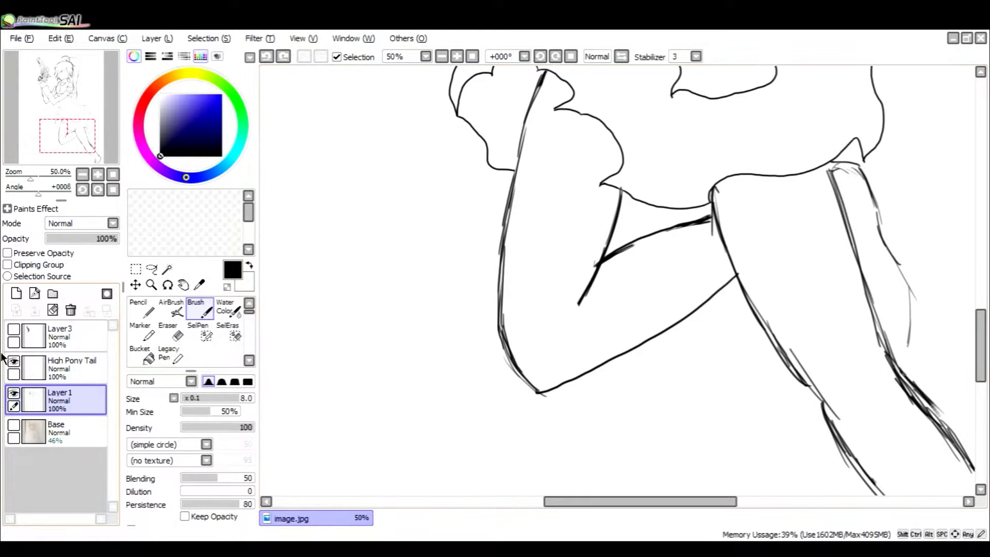
Step: Show the Base sketch layer and draw the stocking's top edge across the bent thigh on Layer1
{"action": "left_click", "coordinate": [14, 424]}
{"action": "left_click", "coordinate": [14, 393]}
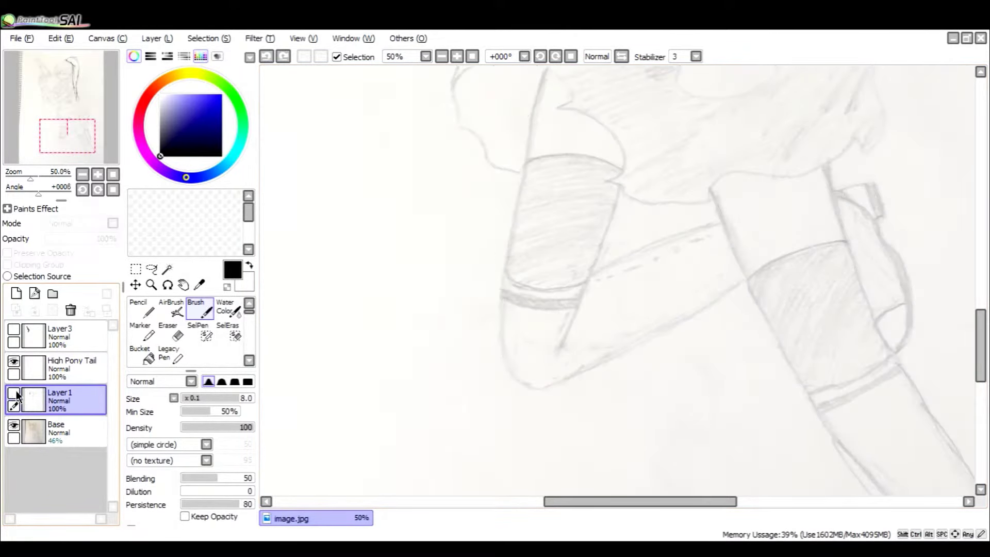
{"action": "left_click", "coordinate": [14, 393]}
{"action": "left_click", "coordinate": [13, 425]}
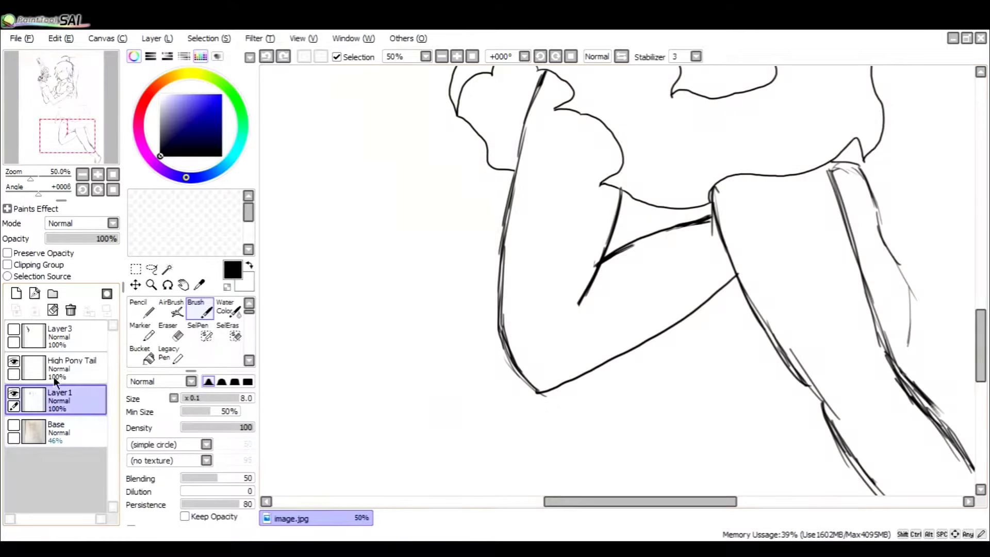
{"action": "left_click", "coordinate": [13, 424]}
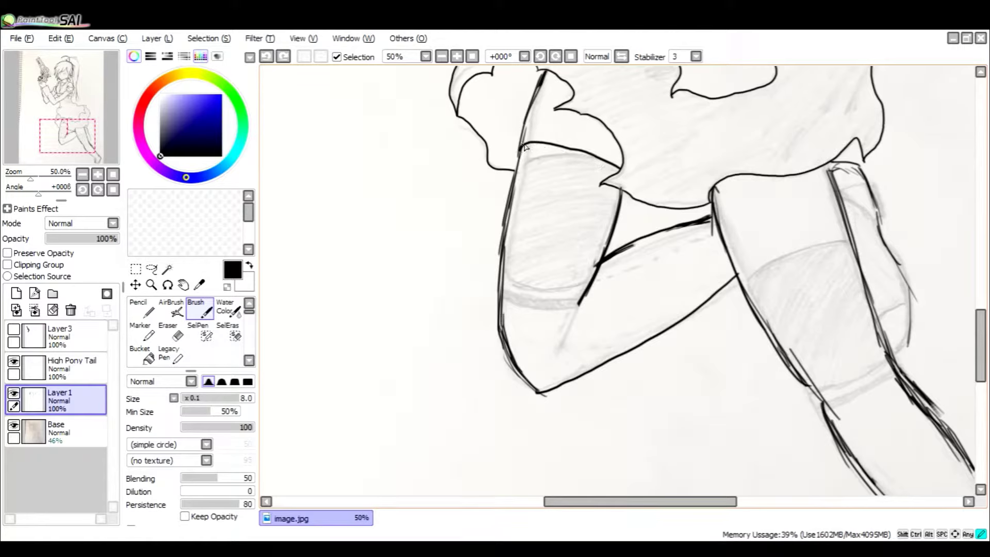
{"action": "left_click_drag", "start_coordinate": [539, 142], "coordinate": [516, 172]}
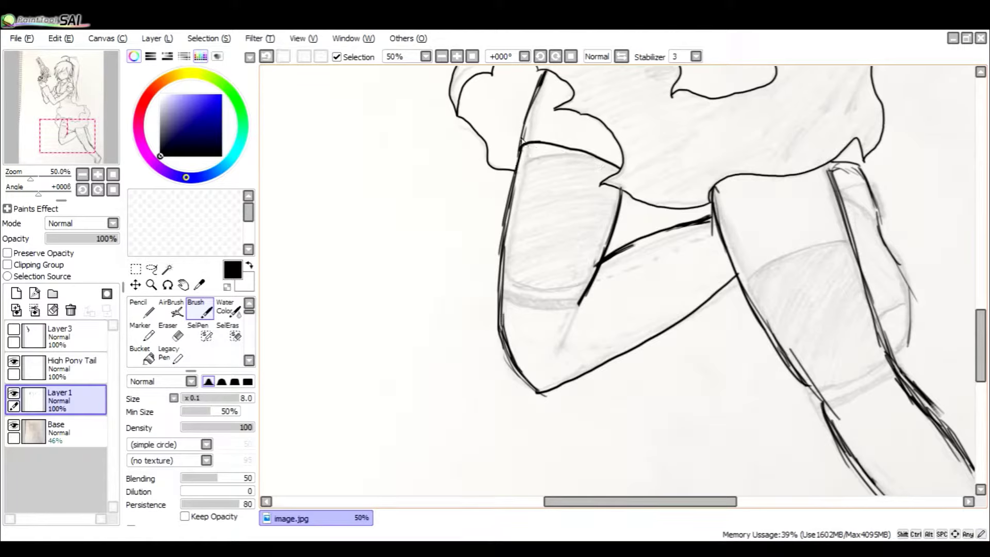
Step: Lower the Base layer's opacity to 18% and draw the stocking's curved top edge across the straight thigh on Layer1
{"action": "left_click", "coordinate": [24, 436]}
{"action": "left_click_drag", "start_coordinate": [70, 238], "coordinate": [60, 237]}
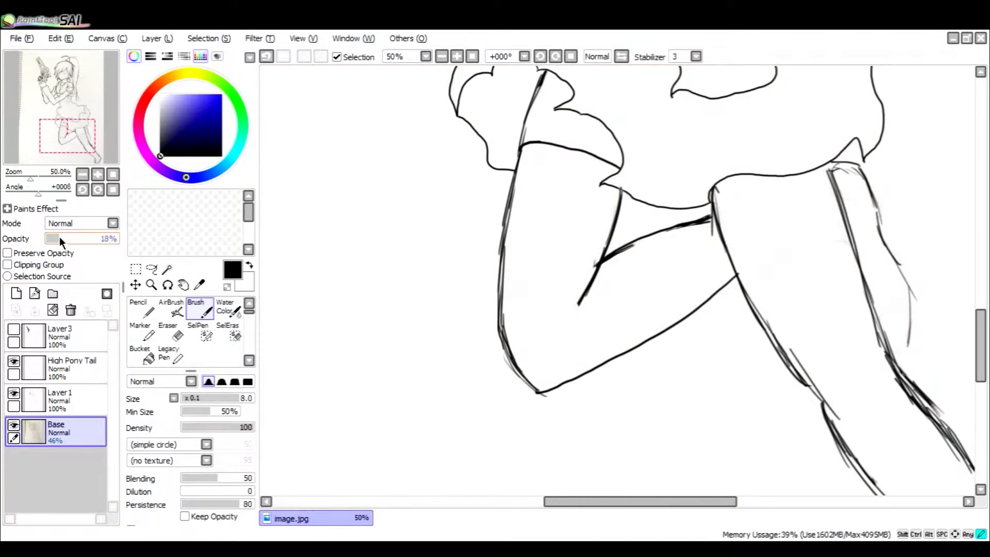
{"action": "left_click", "coordinate": [79, 396]}
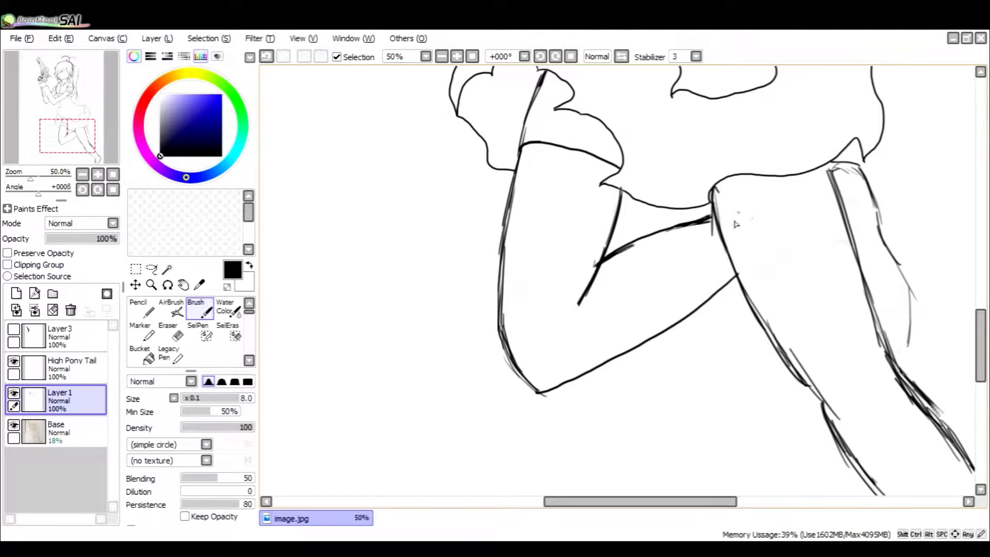
{"action": "left_click_drag", "start_coordinate": [737, 278], "coordinate": [751, 262]}
{"action": "mouse_move", "coordinate": [819, 238]}
{"action": "left_mouse_down"}
{"action": "mouse_move", "coordinate": [767, 248]}
{"action": "mouse_move", "coordinate": [736, 278]}
{"action": "left_mouse_up"}
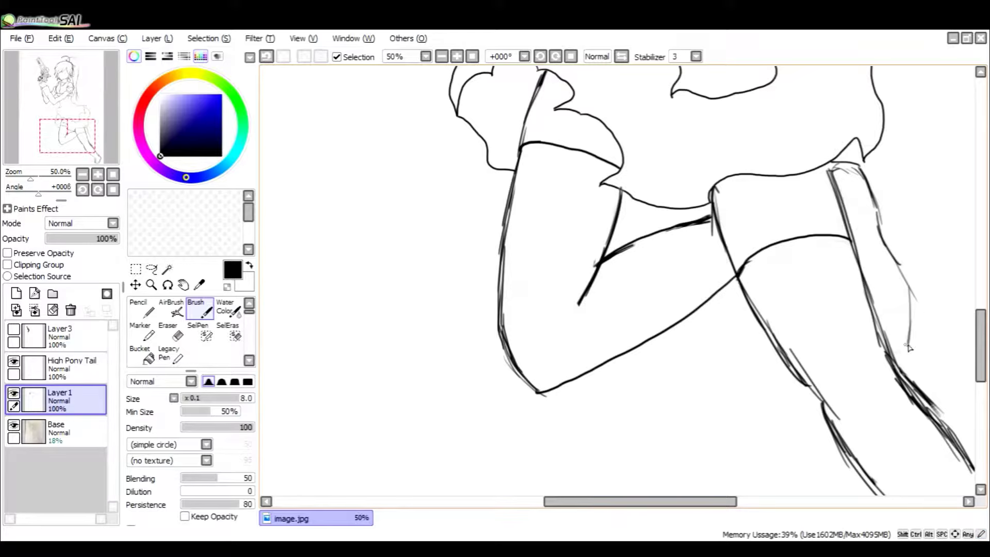
Step: Redraw the rounded tip of the foot behind the straight leg and add the curved line across it
{"action": "mouse_move", "coordinate": [902, 346]}
{"action": "left_mouse_down"}
{"action": "mouse_move", "coordinate": [895, 354]}
{"action": "mouse_move", "coordinate": [913, 313]}
{"action": "mouse_move", "coordinate": [907, 283]}
{"action": "left_mouse_up"}
{"action": "left_click_drag", "start_coordinate": [910, 303], "coordinate": [880, 320]}
{"action": "mouse_move", "coordinate": [876, 225]}
{"action": "left_mouse_down"}
{"action": "mouse_move", "coordinate": [901, 285]}
{"action": "mouse_move", "coordinate": [874, 221]}
{"action": "left_mouse_up"}
{"action": "left_click_drag", "start_coordinate": [847, 176], "coordinate": [867, 209]}
{"action": "mouse_move", "coordinate": [857, 197]}
{"action": "left_mouse_down"}
{"action": "mouse_move", "coordinate": [871, 222]}
{"action": "mouse_move", "coordinate": [873, 211]}
{"action": "left_mouse_up"}
{"action": "key", "text": "ctrl+z"}
{"action": "key", "text": "ctrl+z"}
Step: Redraw the outer outline of the foot behind the straight leg, from the skirt hem down to the rounded tip
{"action": "left_click_drag", "start_coordinate": [841, 170], "coordinate": [913, 297]}
{"action": "key", "text": "ctrl+z"}
{"action": "mouse_move", "coordinate": [913, 297]}
{"action": "left_mouse_down"}
{"action": "mouse_move", "coordinate": [876, 203]}
{"action": "mouse_move", "coordinate": [885, 258]}
{"action": "mouse_move", "coordinate": [907, 277]}
{"action": "mouse_move", "coordinate": [903, 256]}
{"action": "left_mouse_up"}
{"action": "key", "text": "e"}
{"action": "key", "text": "b"}
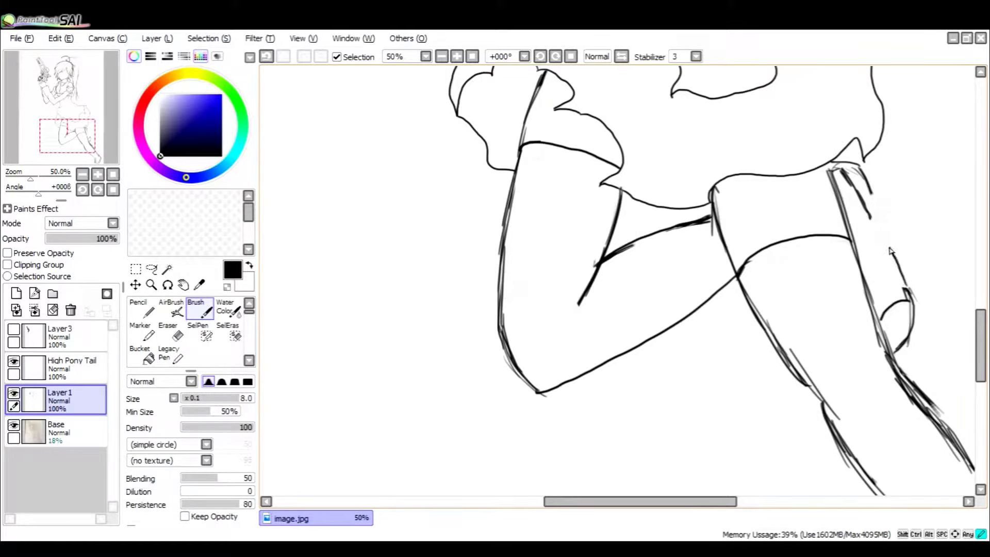
{"action": "left_click_drag", "start_coordinate": [876, 200], "coordinate": [871, 190]}
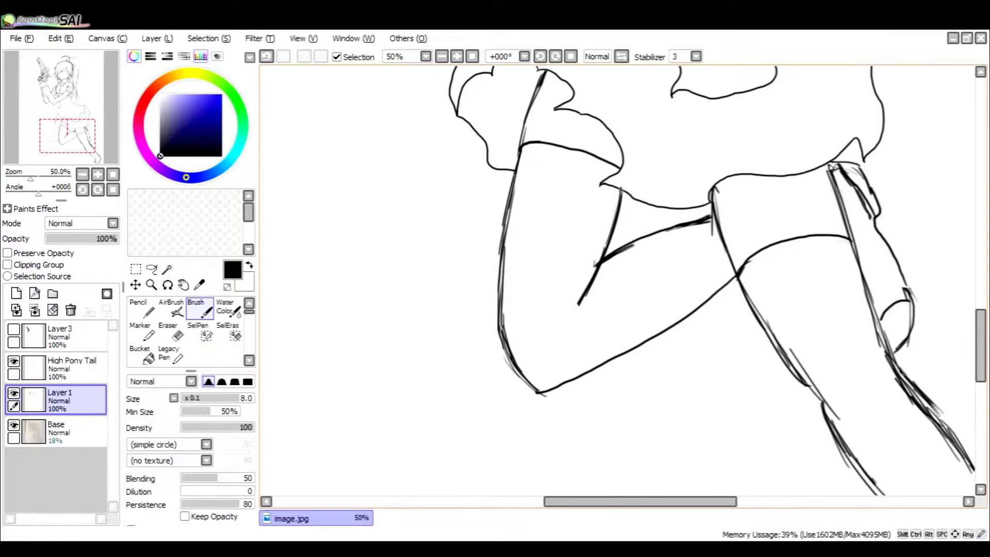
Step: Raise the Base layer's opacity to 33% and make Layer1 active again
{"action": "left_click_drag", "start_coordinate": [978, 341], "coordinate": [973, 276]}
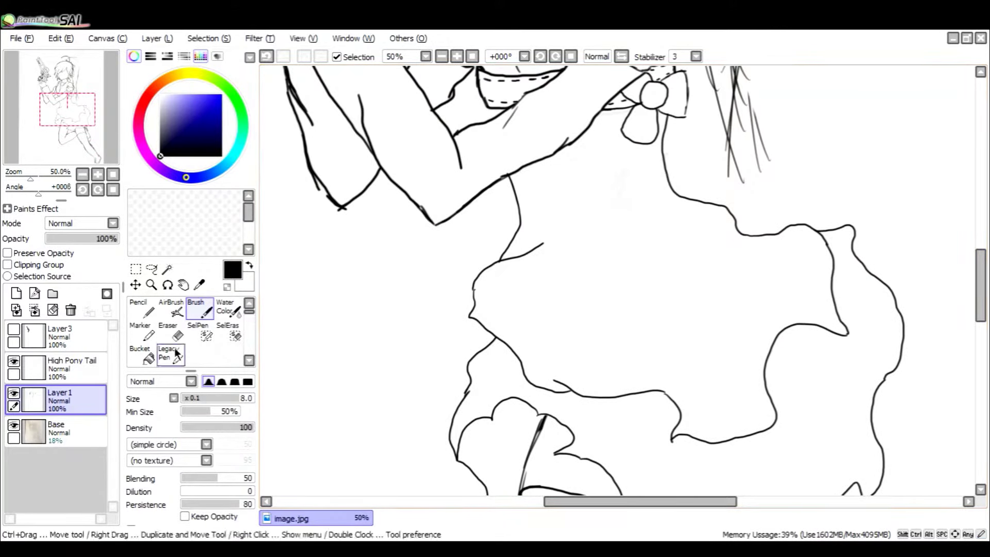
{"action": "left_click", "coordinate": [74, 426]}
{"action": "left_click", "coordinate": [70, 237]}
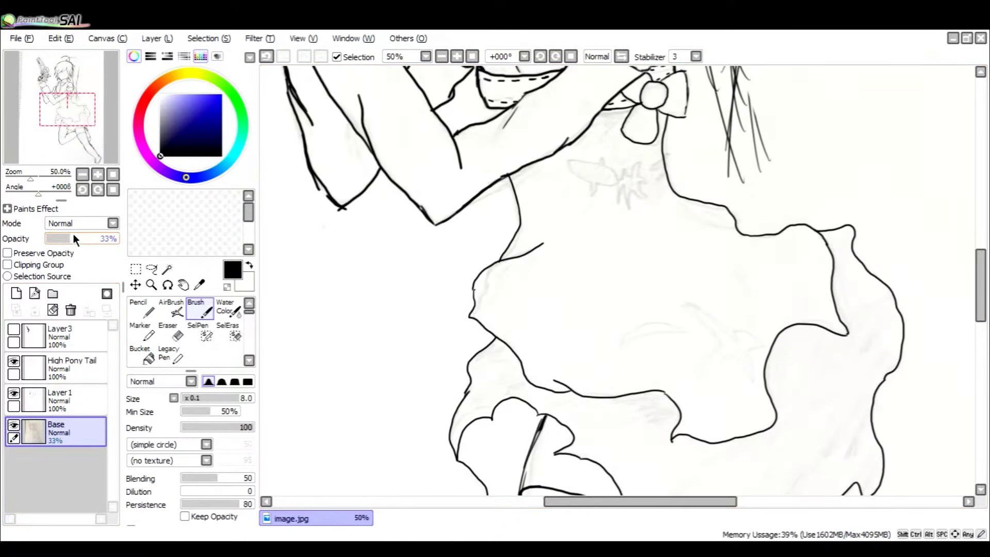
{"action": "left_click", "coordinate": [82, 384]}
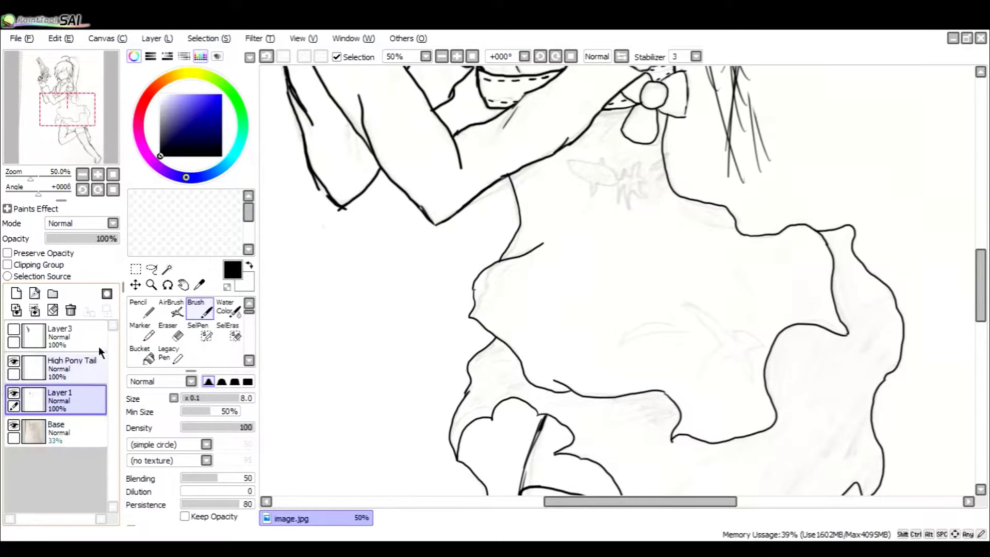
Step: Trace the crescent-shaped detail on the skirt front with an upper and a lower arc
{"action": "left_click_drag", "start_coordinate": [664, 321], "coordinate": [623, 345]}
{"action": "key", "text": "ctrl+z"}
{"action": "left_click_drag", "start_coordinate": [665, 322], "coordinate": [626, 346]}
{"action": "key", "text": "ctrl+z"}
{"action": "left_click_drag", "start_coordinate": [685, 326], "coordinate": [626, 341]}
{"action": "key", "text": "ctrl+z"}
{"action": "left_click_drag", "start_coordinate": [680, 324], "coordinate": [626, 342]}
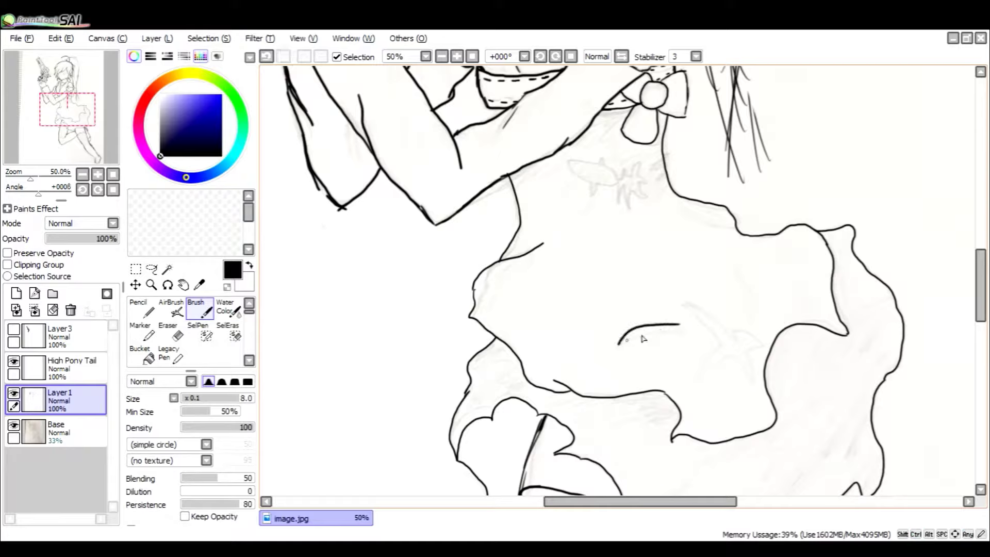
{"action": "left_click_drag", "start_coordinate": [690, 339], "coordinate": [677, 335]}
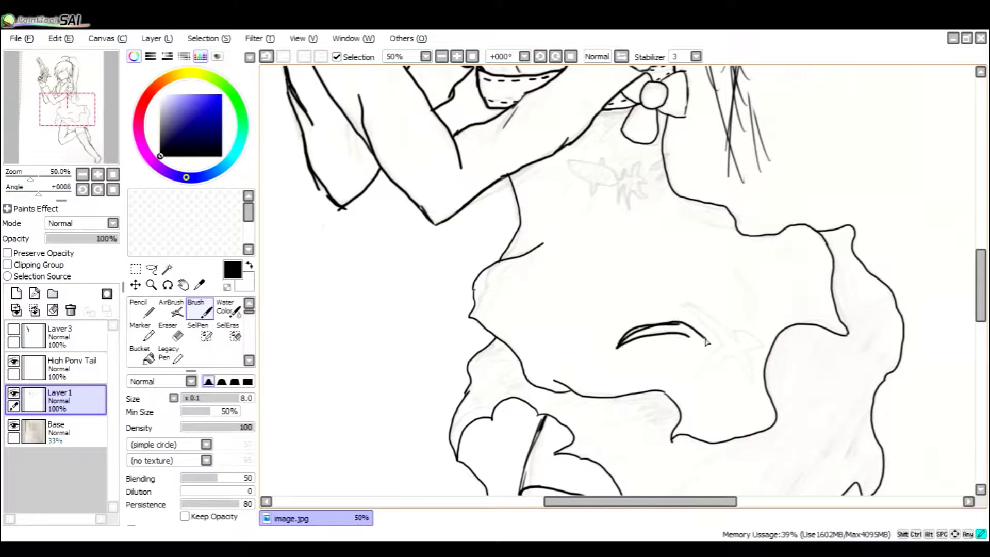
{"action": "left_click_drag", "start_coordinate": [701, 341], "coordinate": [688, 335]}
Step: Erase the crescent's upper arc and redraw it cleanly, closing the shape into points at both ends
{"action": "key", "text": "e"}
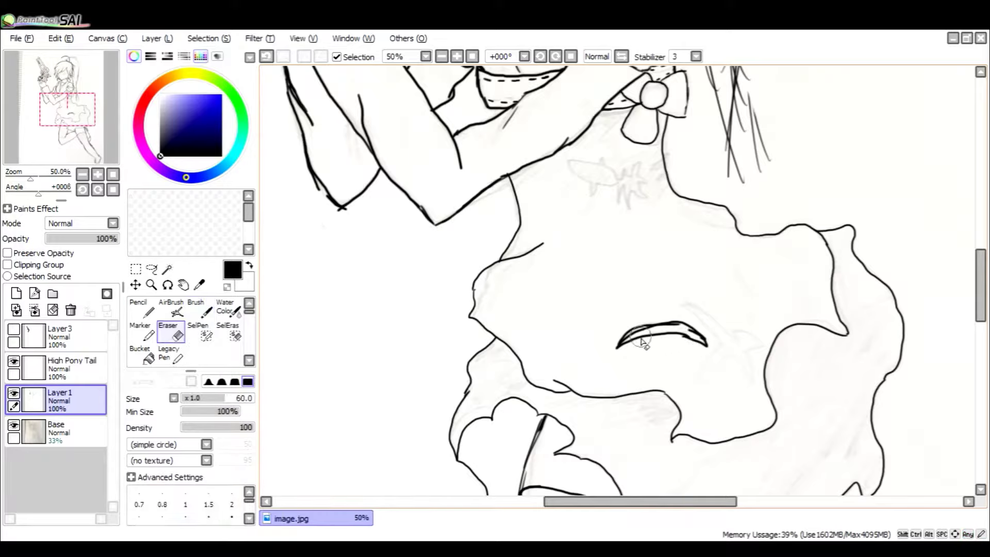
{"action": "mouse_move", "coordinate": [640, 334]}
{"action": "left_mouse_down"}
{"action": "mouse_move", "coordinate": [645, 341]}
{"action": "mouse_move", "coordinate": [633, 335]}
{"action": "mouse_move", "coordinate": [681, 322]}
{"action": "mouse_move", "coordinate": [693, 335]}
{"action": "left_mouse_up"}
{"action": "key", "text": "bracketleft"}
{"action": "key", "text": "b"}
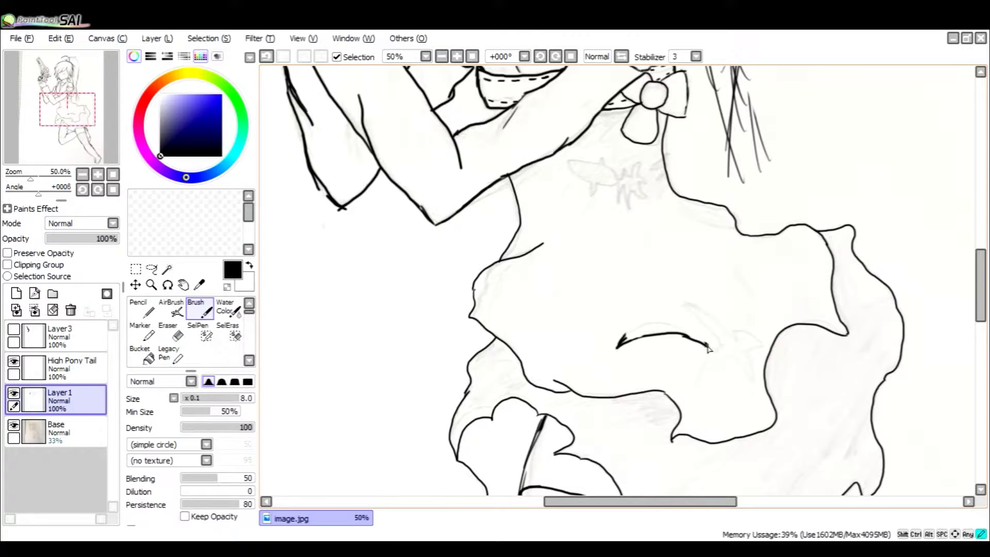
{"action": "left_click_drag", "start_coordinate": [681, 333], "coordinate": [706, 342]}
{"action": "key", "text": "ctrl+z"}
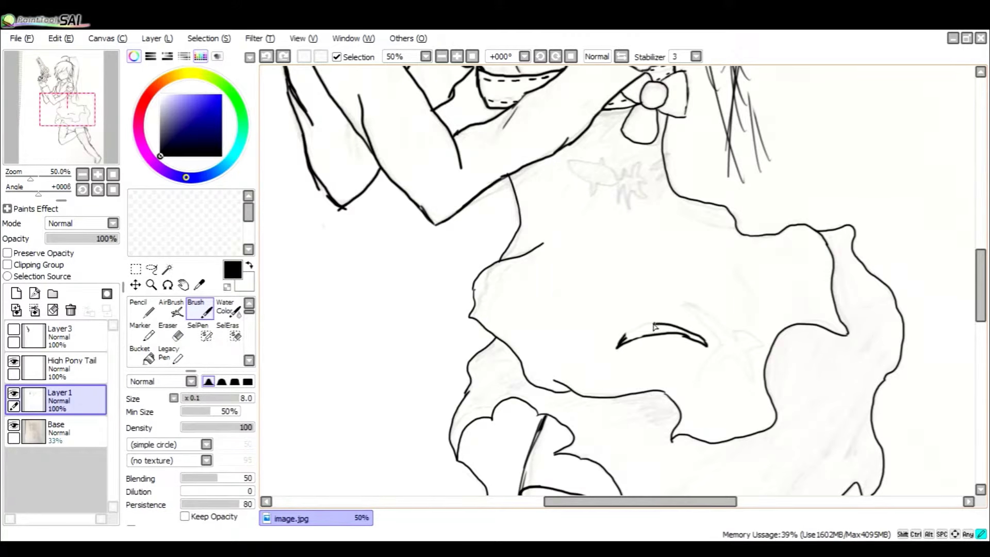
{"action": "mouse_move", "coordinate": [620, 343]}
{"action": "left_mouse_down"}
{"action": "mouse_move", "coordinate": [648, 335]}
{"action": "mouse_move", "coordinate": [624, 346]}
{"action": "left_mouse_up"}
{"action": "left_click_drag", "start_coordinate": [625, 340], "coordinate": [619, 347]}
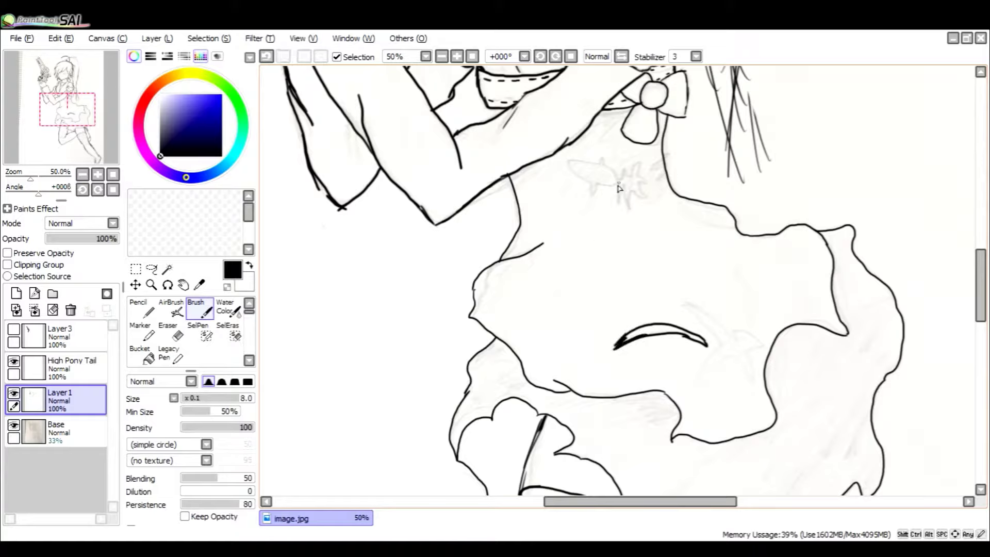
Step: Erase the small rough patch on the dress's waistline below the bow and draw a small diamond-shaped ornament there
{"action": "key", "text": "e"}
{"action": "left_click_drag", "start_coordinate": [671, 170], "coordinate": [666, 164]}
{"action": "key", "text": "b"}
{"action": "left_click_drag", "start_coordinate": [654, 162], "coordinate": [663, 157]}
{"action": "key", "text": "ctrl+z"}
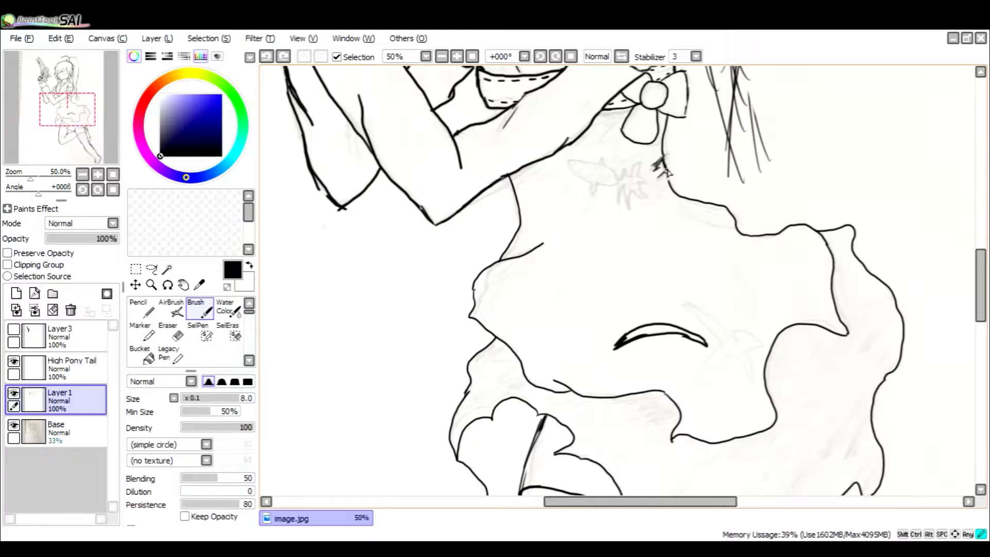
{"action": "left_click_drag", "start_coordinate": [664, 176], "coordinate": [654, 171]}
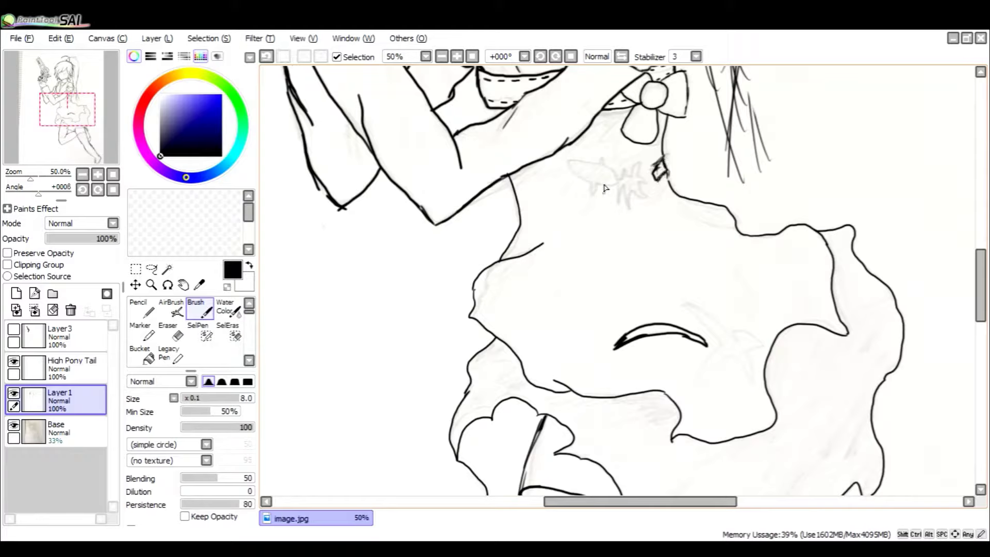
Step: Trace the spiky starburst detail beside the diamond ornament on the dress's waist
{"action": "mouse_move", "coordinate": [623, 192]}
{"action": "left_mouse_down"}
{"action": "mouse_move", "coordinate": [630, 226]}
{"action": "mouse_move", "coordinate": [633, 190]}
{"action": "mouse_move", "coordinate": [650, 205]}
{"action": "left_mouse_up"}
{"action": "key", "text": "ctrl+z"}
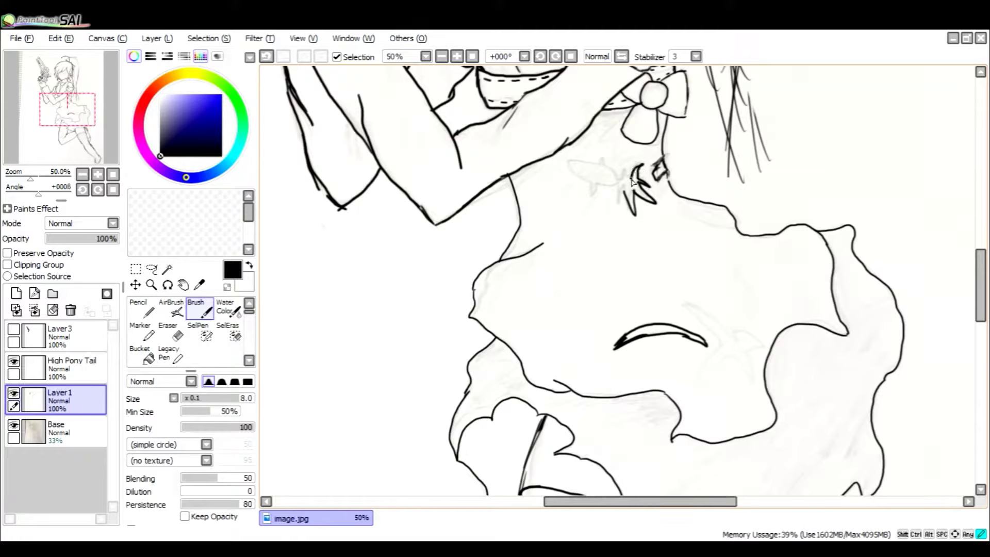
{"action": "mouse_move", "coordinate": [623, 197]}
{"action": "left_mouse_down"}
{"action": "mouse_move", "coordinate": [619, 208]}
{"action": "mouse_move", "coordinate": [626, 184]}
{"action": "mouse_move", "coordinate": [589, 174]}
{"action": "left_mouse_up"}
{"action": "key", "text": "ctrl+z"}
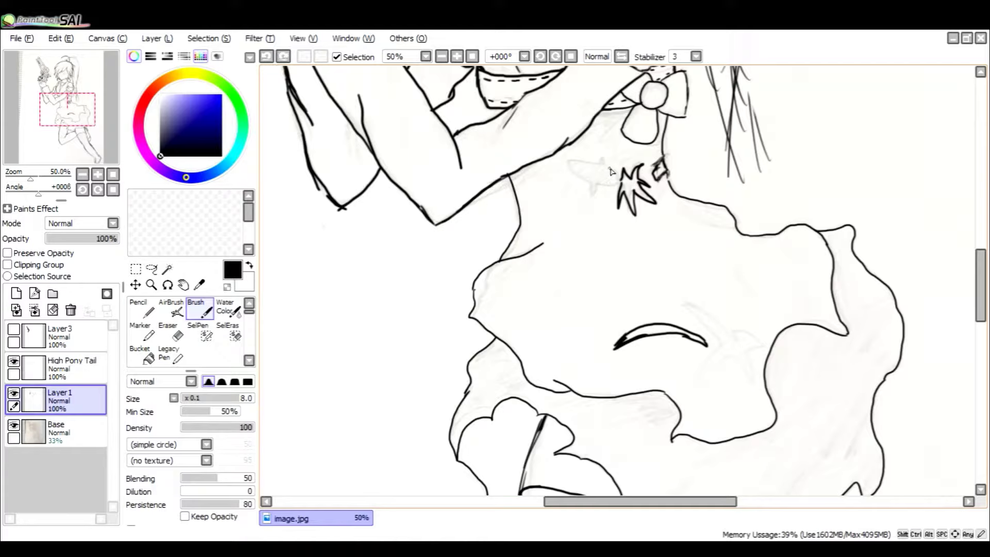
Step: Trace the pointed, fin-like shape extending from the starburst toward the front of the waist and join the two
{"action": "mouse_move", "coordinate": [617, 175]}
{"action": "left_mouse_down"}
{"action": "mouse_move", "coordinate": [558, 166]}
{"action": "mouse_move", "coordinate": [558, 177]}
{"action": "left_mouse_up"}
{"action": "key", "text": "ctrl+z"}
{"action": "mouse_move", "coordinate": [615, 189]}
{"action": "left_mouse_down"}
{"action": "mouse_move", "coordinate": [581, 205]}
{"action": "mouse_move", "coordinate": [583, 187]}
{"action": "left_mouse_up"}
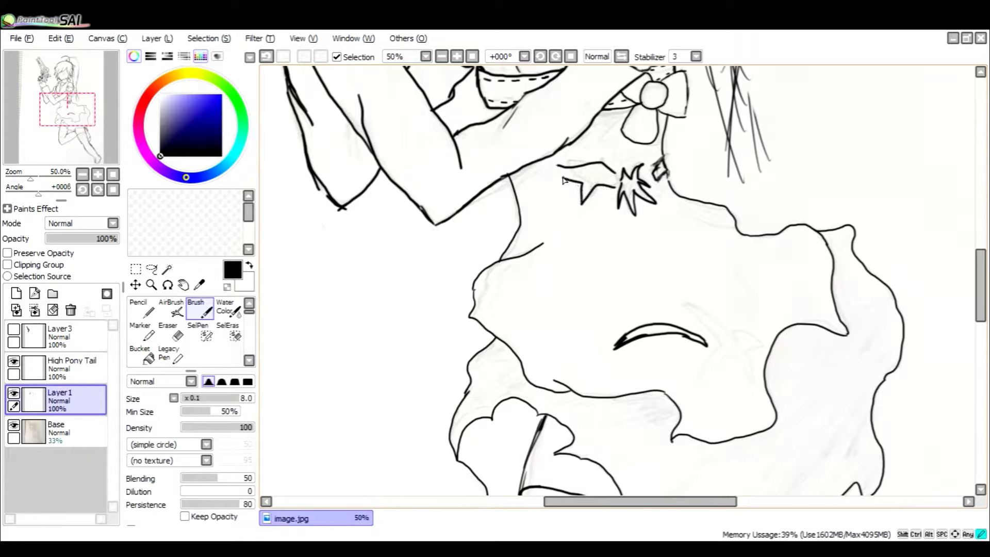
{"action": "key", "text": "ctrl+z"}
{"action": "left_click_drag", "start_coordinate": [581, 204], "coordinate": [579, 204]}
{"action": "mouse_move", "coordinate": [546, 165]}
{"action": "left_mouse_down"}
{"action": "mouse_move", "coordinate": [565, 170]}
{"action": "mouse_move", "coordinate": [540, 167]}
{"action": "left_mouse_up"}
{"action": "left_click_drag", "start_coordinate": [616, 173], "coordinate": [617, 181]}
{"action": "left_click_drag", "start_coordinate": [615, 172], "coordinate": [616, 181]}
{"action": "left_click_drag", "start_coordinate": [615, 173], "coordinate": [614, 171]}
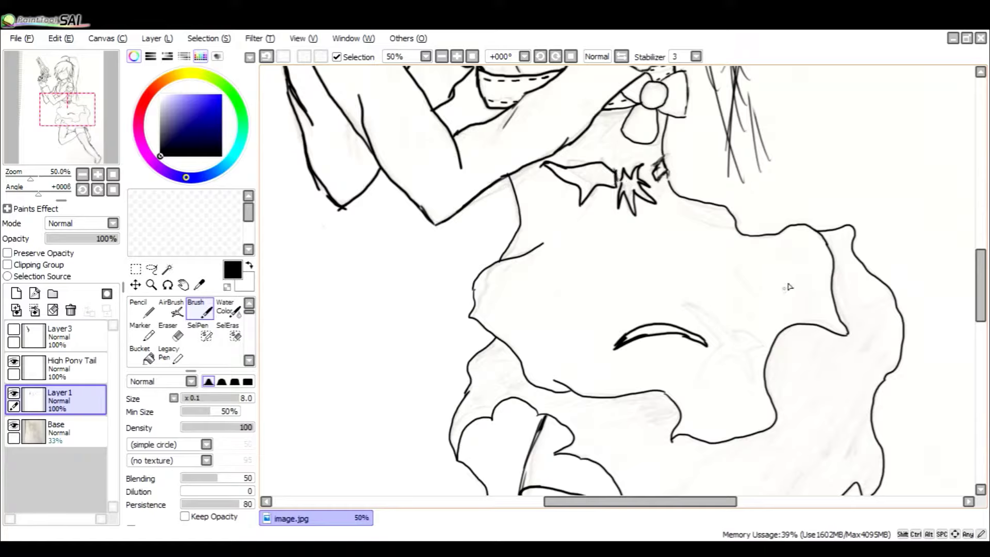
Step: Add short fold lines on both sides of the skirt's upper layer
{"action": "left_click_drag", "start_coordinate": [773, 317], "coordinate": [745, 271]}
{"action": "left_click_drag", "start_coordinate": [523, 302], "coordinate": [552, 268]}
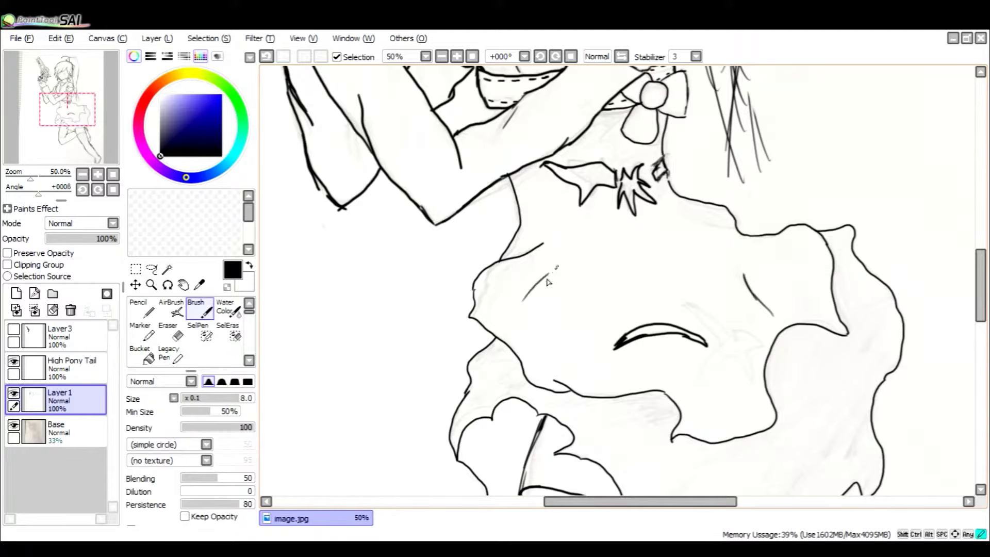
{"action": "left_click_drag", "start_coordinate": [518, 324], "coordinate": [557, 266]}
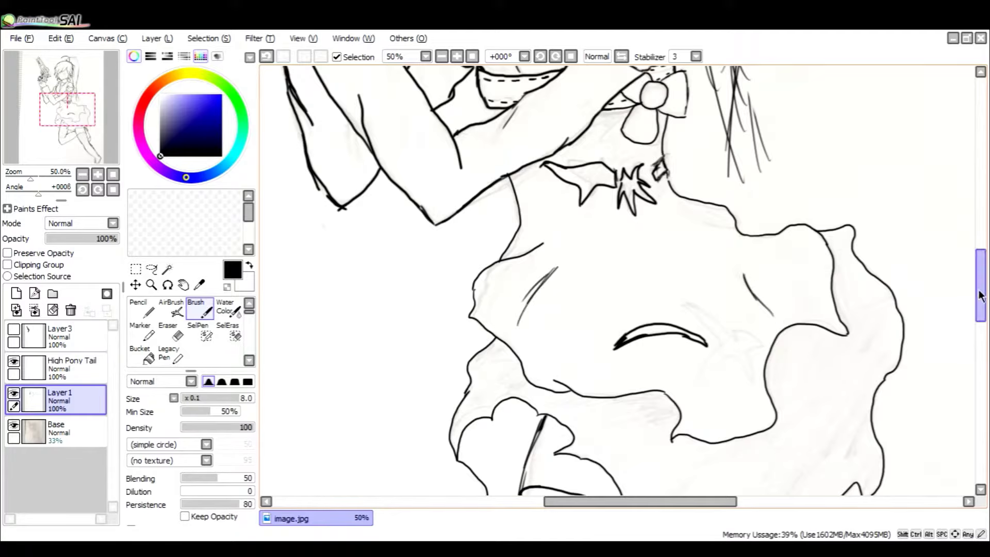
Step: Add a small crease at the skirt's back edge and thicken the outer outline of the front thigh stocking
{"action": "left_click_drag", "start_coordinate": [980, 293], "coordinate": [981, 319]}
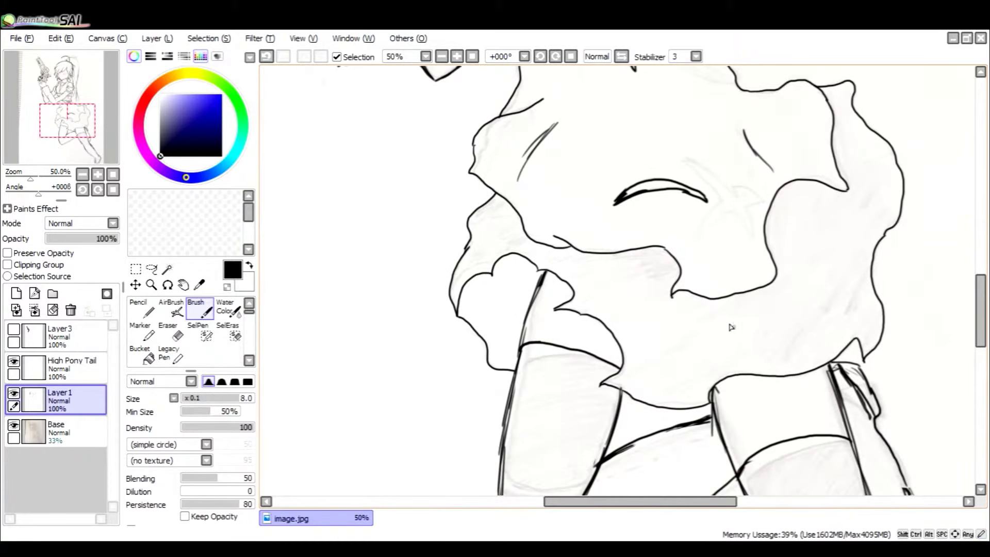
{"action": "left_click_drag", "start_coordinate": [886, 233], "coordinate": [866, 255]}
{"action": "left_click_drag", "start_coordinate": [521, 348], "coordinate": [508, 435]}
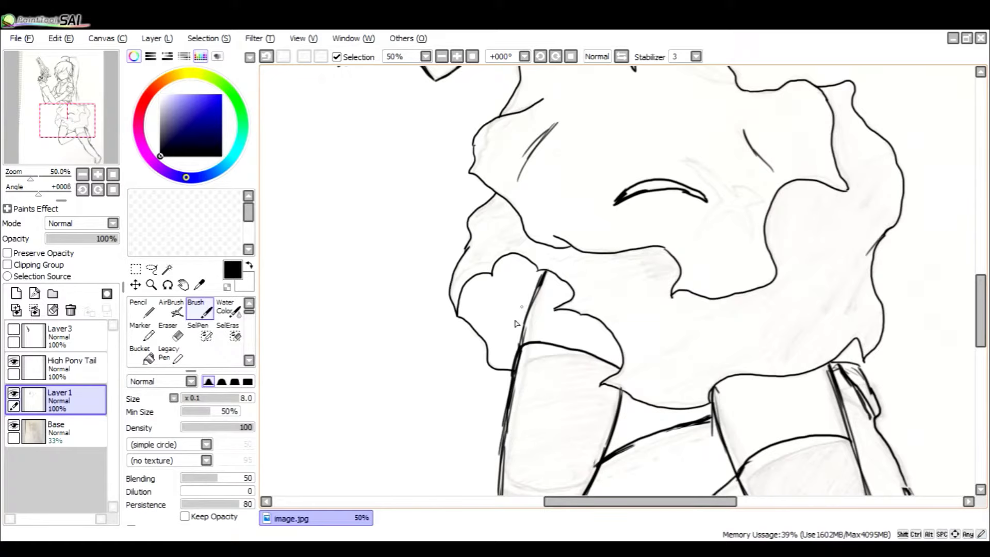
Step: Hide the Base sketch layer and make the High Pony Tail layer active
{"action": "left_click_drag", "start_coordinate": [979, 302], "coordinate": [981, 188]}
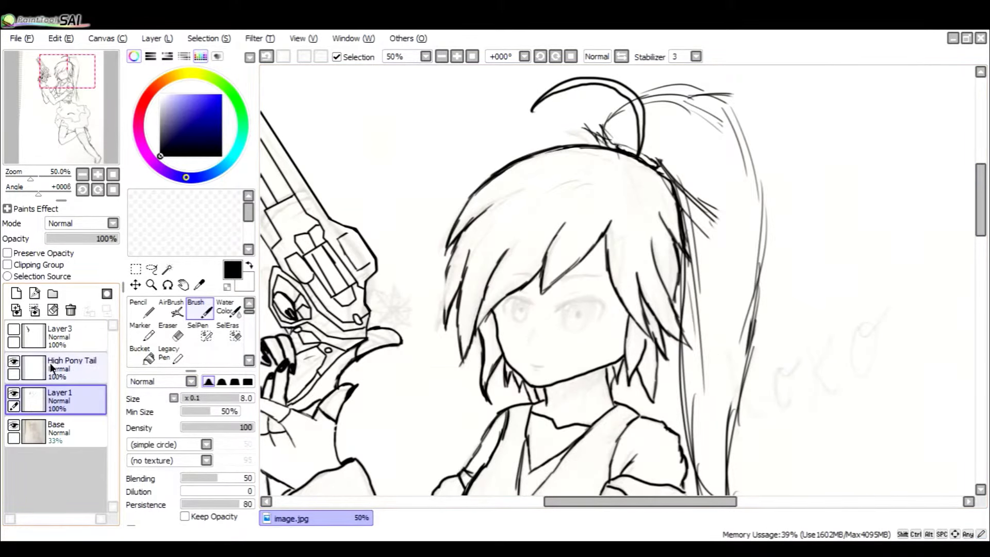
{"action": "left_click", "coordinate": [72, 428]}
{"action": "left_click", "coordinate": [14, 425]}
{"action": "left_click", "coordinate": [66, 369]}
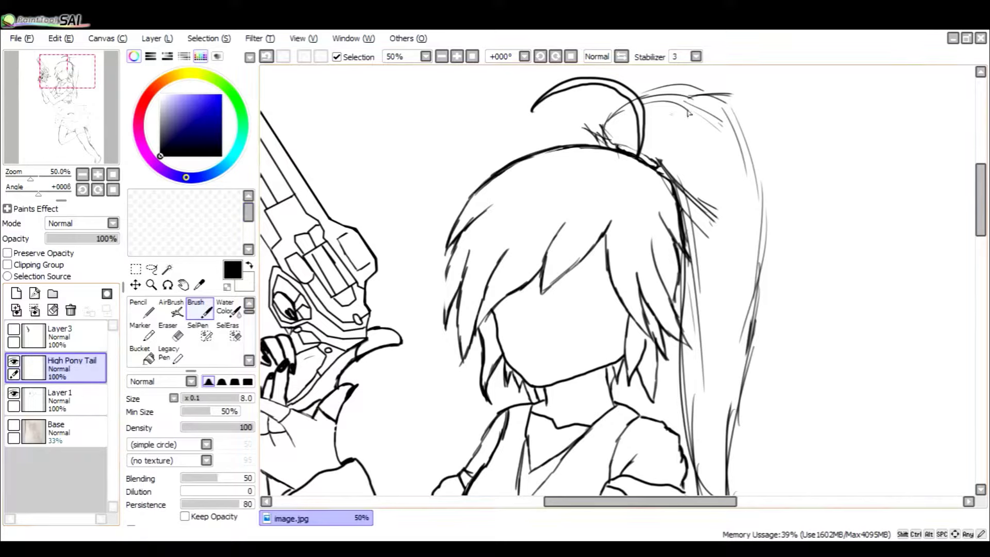
Step: Draw the ponytail's base and its upper arc over the rough lines above the head
{"action": "left_click_drag", "start_coordinate": [606, 139], "coordinate": [602, 119]}
{"action": "mouse_move", "coordinate": [676, 83]}
{"action": "left_mouse_down"}
{"action": "mouse_move", "coordinate": [603, 117]}
{"action": "mouse_move", "coordinate": [613, 112]}
{"action": "mouse_move", "coordinate": [601, 121]}
{"action": "mouse_move", "coordinate": [616, 144]}
{"action": "mouse_move", "coordinate": [673, 82]}
{"action": "mouse_move", "coordinate": [734, 91]}
{"action": "mouse_move", "coordinate": [769, 108]}
{"action": "mouse_move", "coordinate": [699, 113]}
{"action": "left_mouse_up"}
{"action": "key", "text": "ctrl+z"}
{"action": "key", "text": "ctrl+z"}
{"action": "key", "text": "ctrl+z"}
{"action": "key", "text": "ctrl+z"}
{"action": "key", "text": "ctrl+z"}
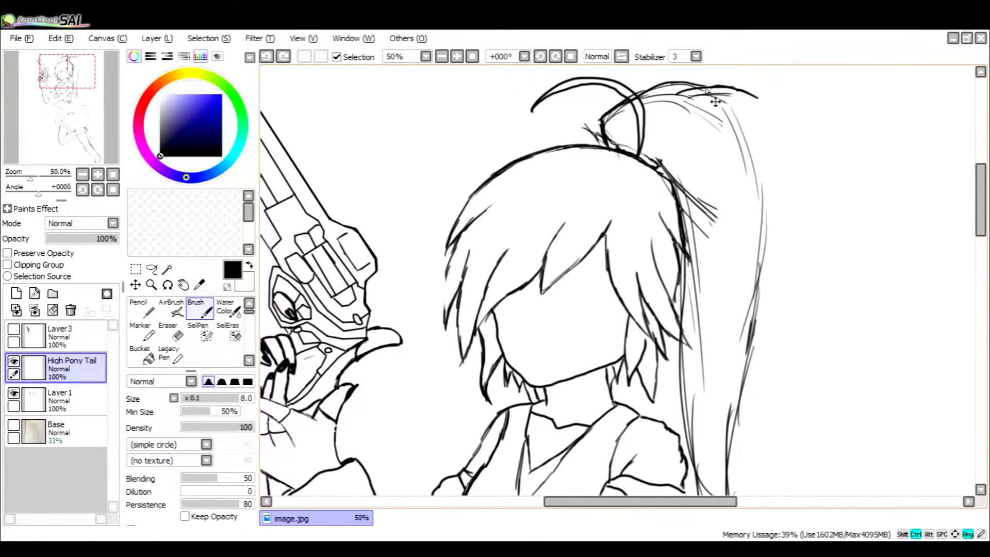
Step: Redraw the strands at the ponytail's upper back so they end in a downward-pointing tip
{"action": "mouse_move", "coordinate": [683, 92]}
{"action": "left_mouse_down"}
{"action": "mouse_move", "coordinate": [726, 92]}
{"action": "mouse_move", "coordinate": [772, 120]}
{"action": "left_mouse_up"}
{"action": "key", "text": "ctrl+z"}
{"action": "key", "text": "ctrl+z"}
{"action": "key", "text": "ctrl+z"}
{"action": "key", "text": "ctrl+z"}
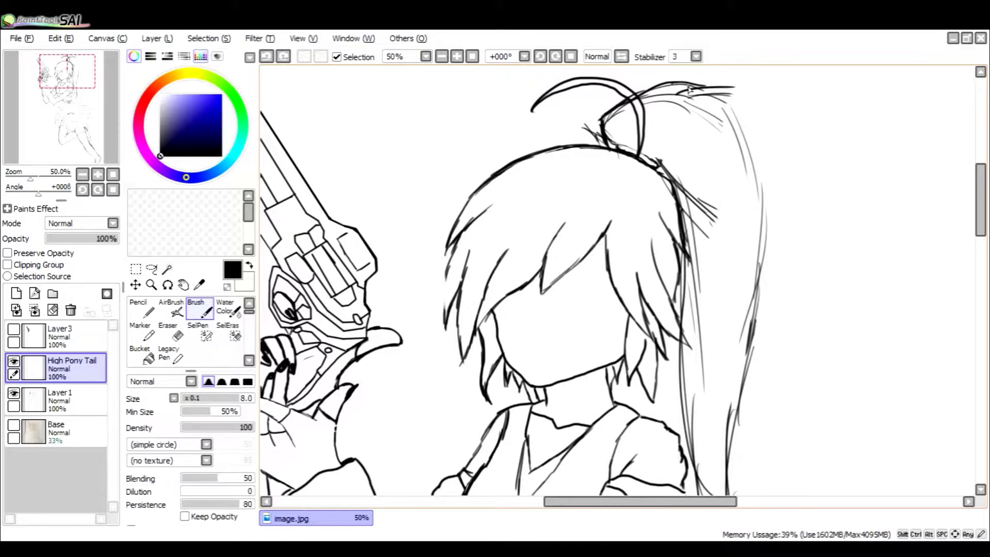
{"action": "mouse_move", "coordinate": [657, 95]}
{"action": "left_mouse_down"}
{"action": "mouse_move", "coordinate": [719, 91]}
{"action": "mouse_move", "coordinate": [755, 110]}
{"action": "mouse_move", "coordinate": [713, 105]}
{"action": "left_mouse_up"}
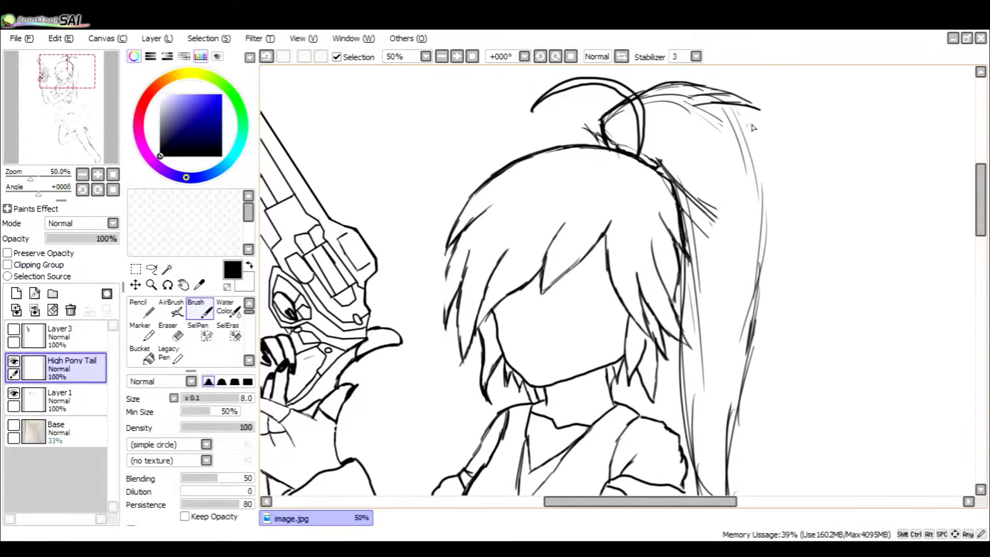
Step: Draw the ponytail's outer back edge downward and close it into a pointed lock with an inner strand
{"action": "left_click_drag", "start_coordinate": [746, 109], "coordinate": [763, 180]}
{"action": "left_click_drag", "start_coordinate": [737, 105], "coordinate": [748, 113]}
{"action": "left_click_drag", "start_coordinate": [760, 173], "coordinate": [783, 223]}
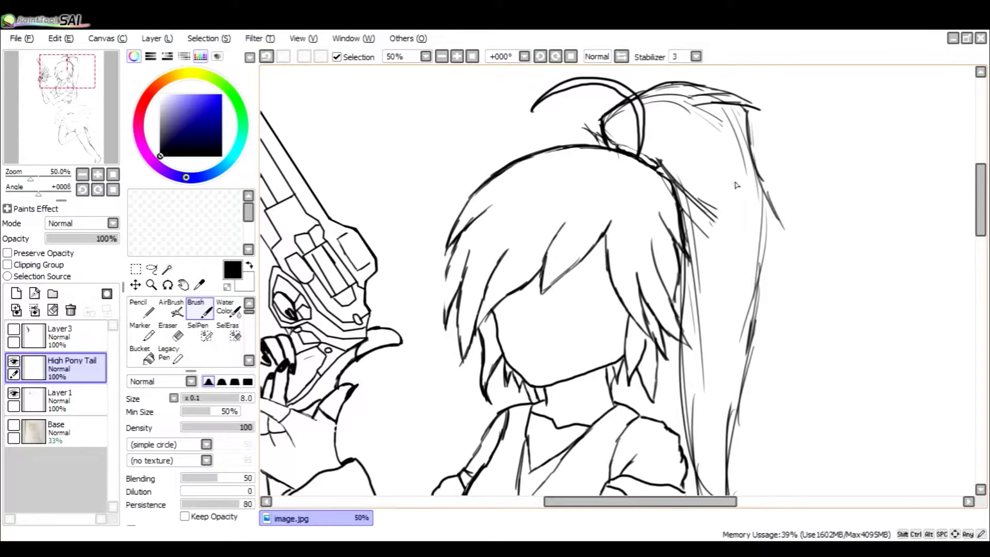
{"action": "left_click_drag", "start_coordinate": [722, 139], "coordinate": [786, 271]}
{"action": "mouse_move", "coordinate": [781, 214]}
{"action": "left_mouse_down"}
{"action": "mouse_move", "coordinate": [790, 283]}
{"action": "mouse_move", "coordinate": [792, 263]}
{"action": "left_mouse_up"}
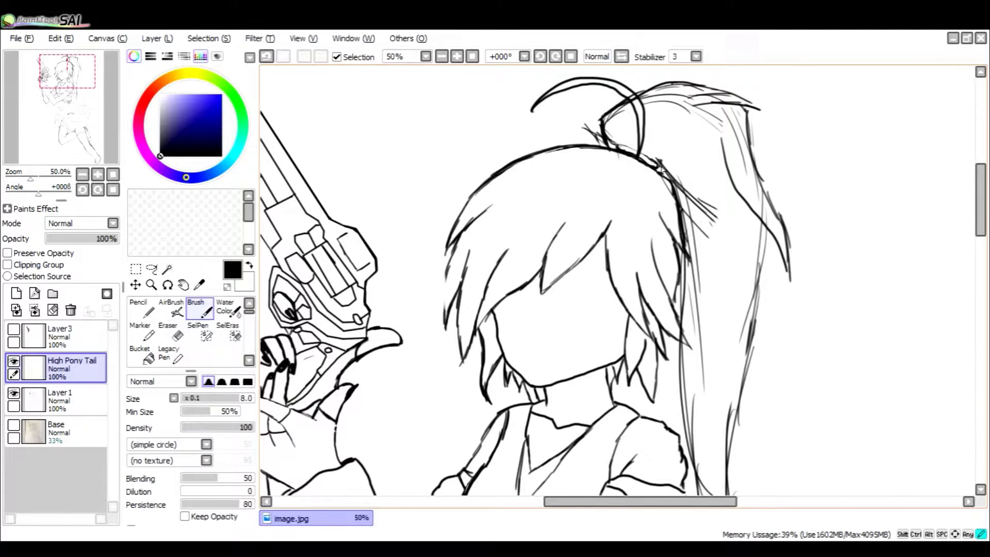
Step: Draw pointed inner strands falling from the hair tie and continue the ponytail's back edge below the outer lock
{"action": "mouse_move", "coordinate": [655, 143]}
{"action": "left_mouse_down"}
{"action": "mouse_move", "coordinate": [681, 197]}
{"action": "mouse_move", "coordinate": [719, 240]}
{"action": "left_mouse_up"}
{"action": "left_click_drag", "start_coordinate": [715, 168], "coordinate": [725, 243]}
{"action": "left_click_drag", "start_coordinate": [719, 209], "coordinate": [720, 276]}
{"action": "left_click_drag", "start_coordinate": [657, 133], "coordinate": [719, 263]}
{"action": "left_click_drag", "start_coordinate": [703, 216], "coordinate": [722, 289]}
{"action": "left_click_drag", "start_coordinate": [720, 235], "coordinate": [722, 281]}
{"action": "mouse_move", "coordinate": [766, 226]}
{"action": "left_mouse_down"}
{"action": "mouse_move", "coordinate": [745, 289]}
{"action": "mouse_move", "coordinate": [756, 266]}
{"action": "mouse_move", "coordinate": [739, 402]}
{"action": "left_mouse_up"}
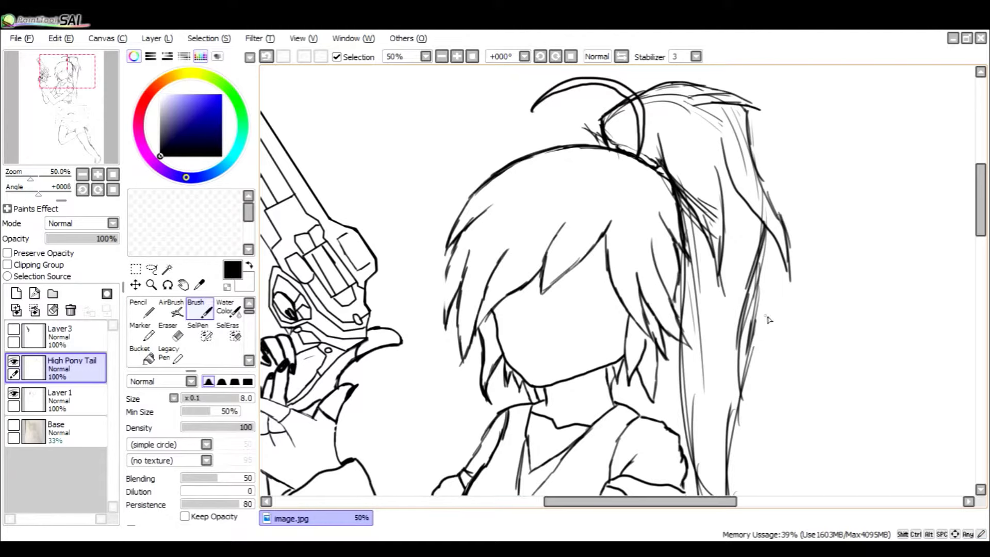
Step: Erase the rough back-edge lines and the outer lock's long tip, then redraw the tip shorter
{"action": "key", "text": "e"}
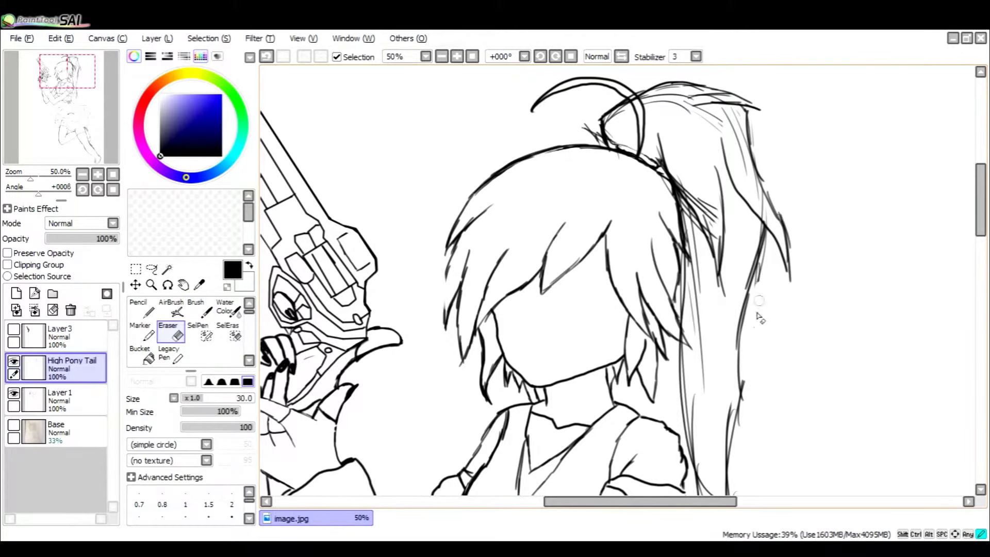
{"action": "mouse_move", "coordinate": [773, 198]}
{"action": "left_mouse_down"}
{"action": "mouse_move", "coordinate": [785, 242]}
{"action": "mouse_move", "coordinate": [778, 232]}
{"action": "left_mouse_up"}
{"action": "key", "text": "b"}
{"action": "left_click_drag", "start_coordinate": [777, 198], "coordinate": [778, 250]}
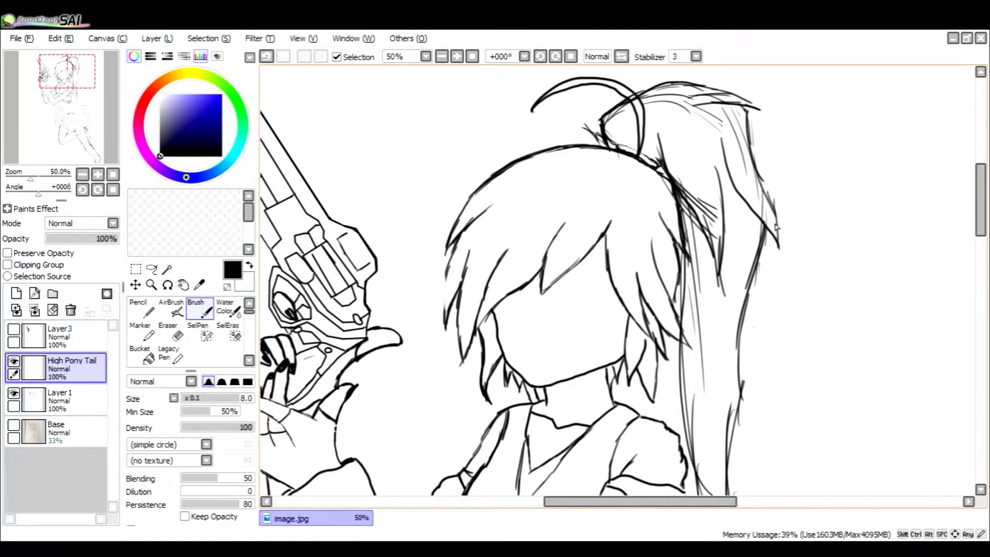
Step: Erase the rough inner line beside the face and draw long tapering strands down the middle of the ponytail
{"action": "left_click_drag", "start_coordinate": [981, 192], "coordinate": [977, 239]}
{"action": "key", "text": "e"}
{"action": "left_click_drag", "start_coordinate": [694, 149], "coordinate": [704, 243]}
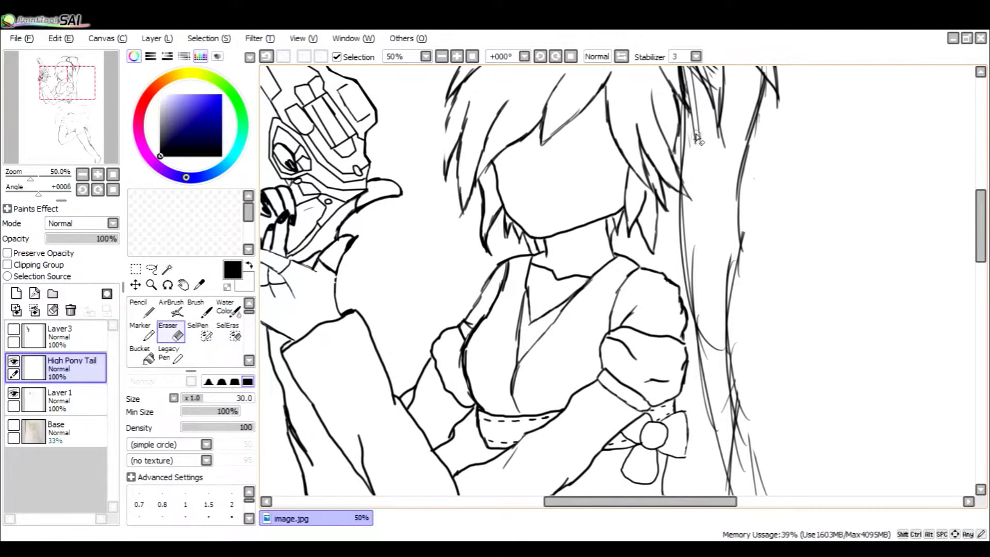
{"action": "key", "text": "b"}
{"action": "mouse_move", "coordinate": [692, 90]}
{"action": "left_mouse_down"}
{"action": "mouse_move", "coordinate": [693, 183]}
{"action": "mouse_move", "coordinate": [707, 199]}
{"action": "left_mouse_up"}
{"action": "left_click_drag", "start_coordinate": [689, 140], "coordinate": [708, 270]}
{"action": "left_click_drag", "start_coordinate": [750, 126], "coordinate": [729, 251]}
{"action": "left_click_drag", "start_coordinate": [713, 137], "coordinate": [729, 248]}
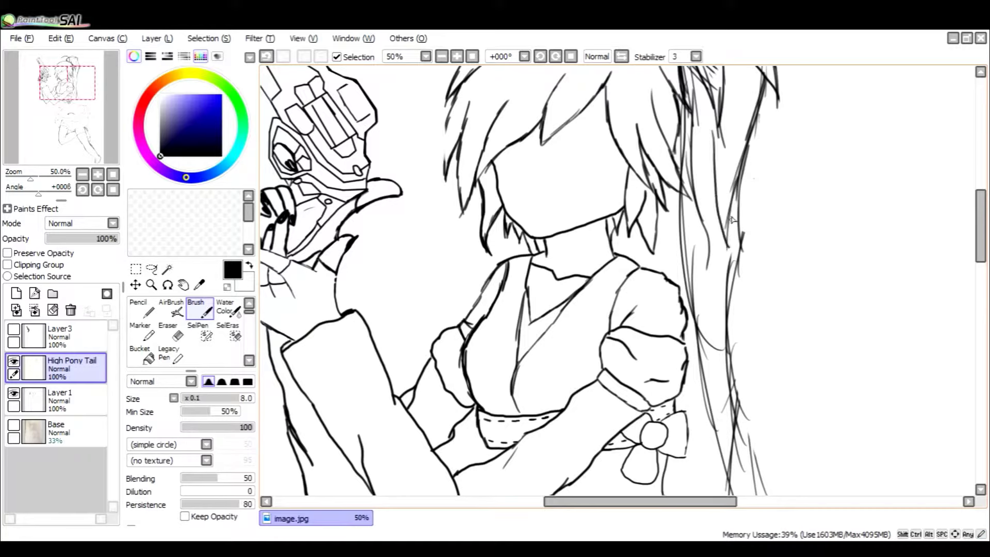
Step: Draw pointed strand ends at shoulder height, darken the ponytail's inner edge, and erase the stray inner strand lines
{"action": "left_click_drag", "start_coordinate": [739, 184], "coordinate": [737, 248]}
{"action": "left_click_drag", "start_coordinate": [737, 210], "coordinate": [734, 274]}
{"action": "left_click_drag", "start_coordinate": [707, 243], "coordinate": [694, 299]}
{"action": "left_click_drag", "start_coordinate": [679, 190], "coordinate": [695, 316]}
{"action": "key", "text": "e"}
{"action": "mouse_move", "coordinate": [714, 254]}
{"action": "left_mouse_down"}
{"action": "mouse_move", "coordinate": [708, 289]}
{"action": "mouse_move", "coordinate": [695, 137]}
{"action": "left_mouse_up"}
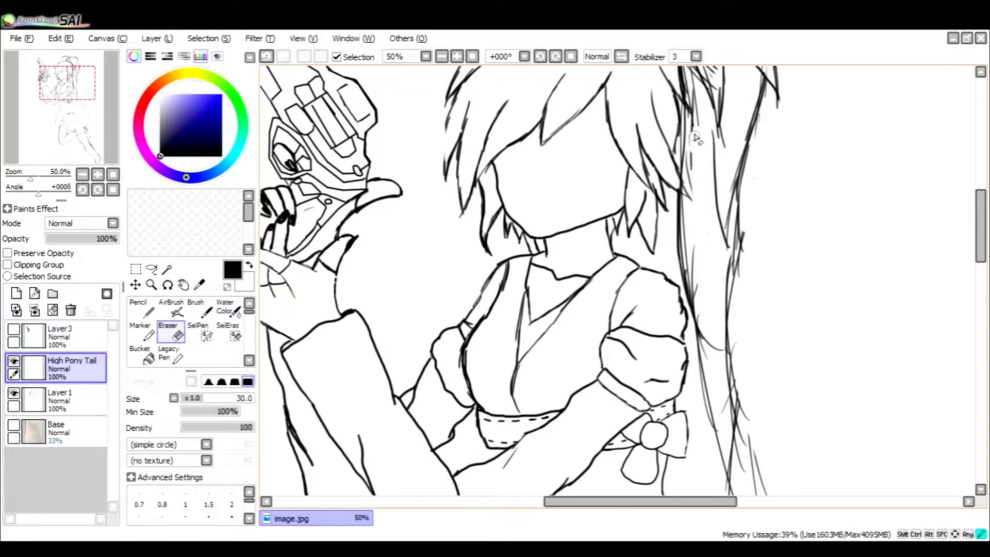
{"action": "key", "text": "b"}
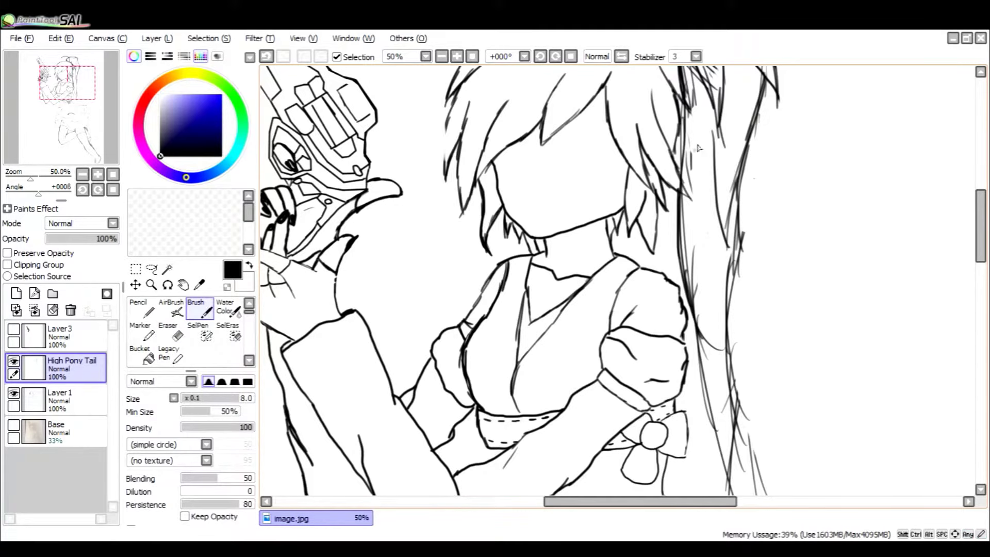
{"action": "mouse_move", "coordinate": [715, 125]}
{"action": "left_mouse_down"}
{"action": "mouse_move", "coordinate": [683, 235]}
{"action": "mouse_move", "coordinate": [687, 256]}
{"action": "left_mouse_up"}
{"action": "key", "text": "e"}
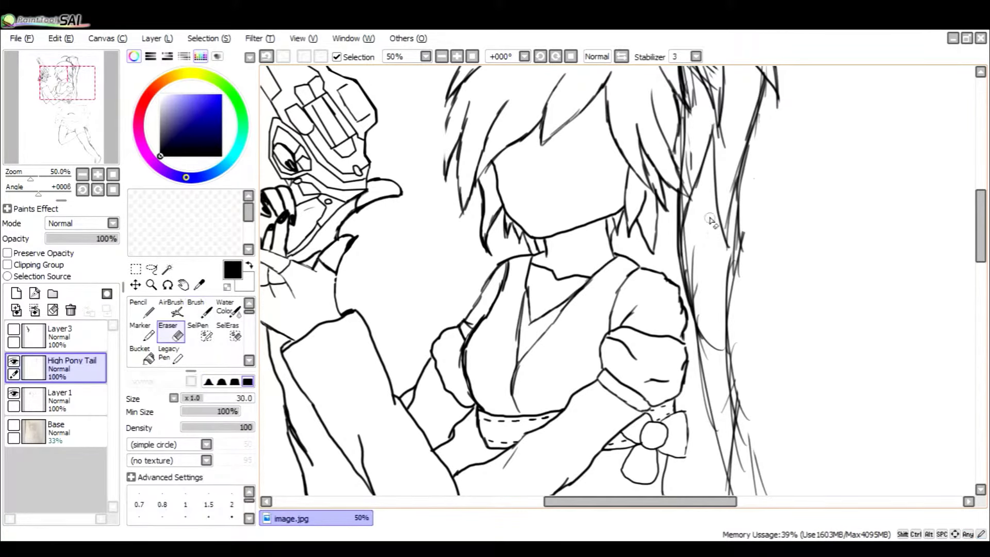
{"action": "key", "text": "ctrl+z"}
{"action": "key", "text": "ctrl+z"}
{"action": "key", "text": "ctrl+z"}
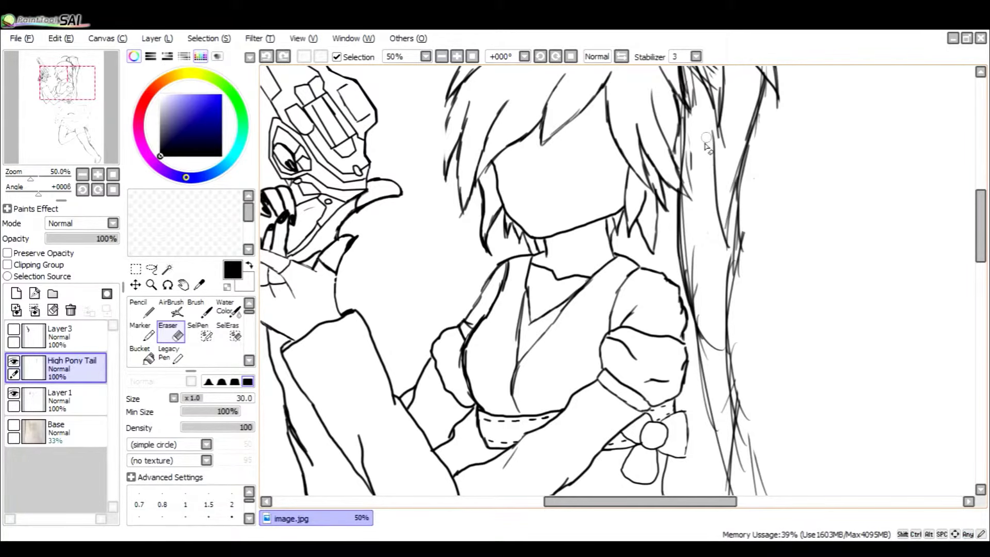
Step: Redraw the inner strand beside the face as a tapering lock and erase the ponytail's inner edge below its tip
{"action": "key", "text": "b"}
{"action": "left_click_drag", "start_coordinate": [690, 77], "coordinate": [716, 149]}
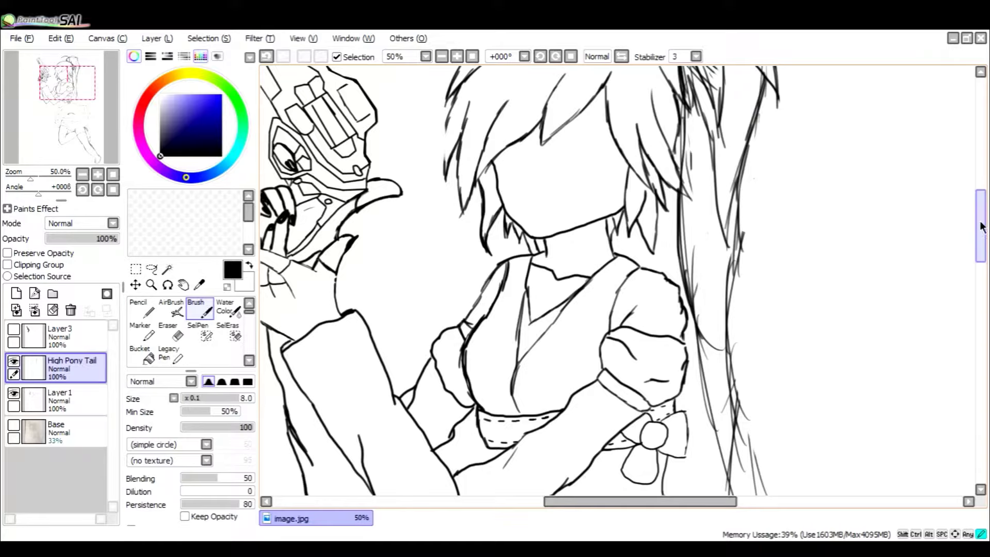
{"action": "left_click_drag", "start_coordinate": [981, 225], "coordinate": [979, 194]}
{"action": "key", "text": "e"}
{"action": "left_click_drag", "start_coordinate": [709, 305], "coordinate": [714, 345]}
{"action": "key", "text": "b"}
{"action": "left_click_drag", "start_coordinate": [714, 306], "coordinate": [716, 322]}
{"action": "mouse_move", "coordinate": [715, 289]}
{"action": "left_mouse_down"}
{"action": "mouse_move", "coordinate": [717, 354]}
{"action": "mouse_move", "coordinate": [708, 322]}
{"action": "mouse_move", "coordinate": [684, 429]}
{"action": "left_mouse_up"}
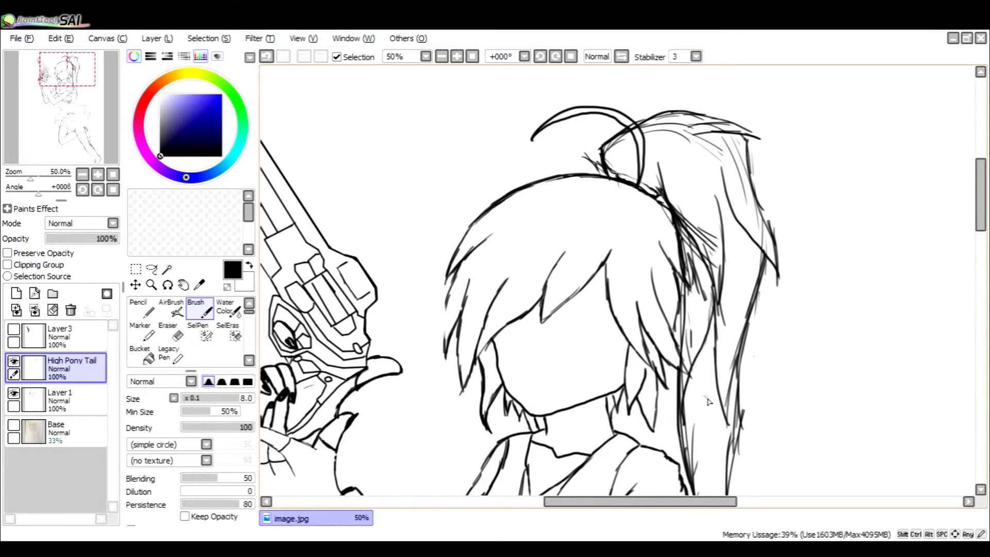
{"action": "key", "text": "e"}
{"action": "key", "text": "b"}
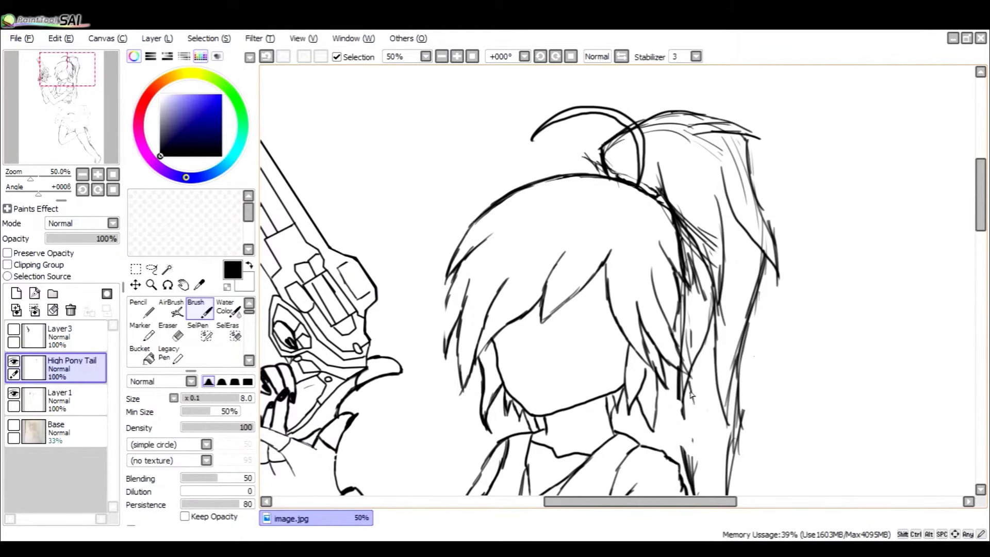
Step: Try a long curved lock sweeping from the ponytail's inner edge at the neck out past its back edge
{"action": "left_click_drag", "start_coordinate": [977, 222], "coordinate": [972, 261]}
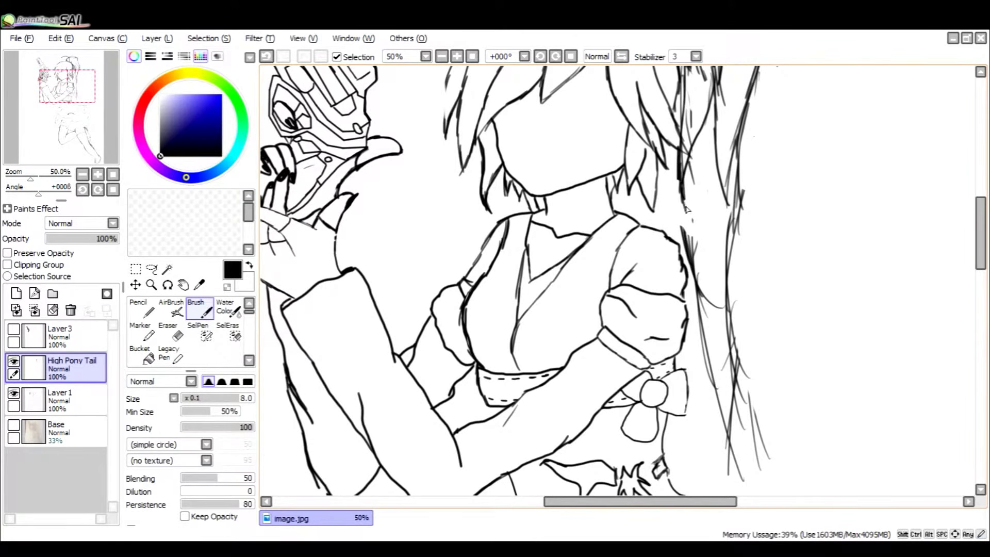
{"action": "mouse_move", "coordinate": [684, 207]}
{"action": "left_mouse_down"}
{"action": "mouse_move", "coordinate": [732, 262]}
{"action": "mouse_move", "coordinate": [753, 308]}
{"action": "left_mouse_up"}
{"action": "left_click_drag", "start_coordinate": [690, 163], "coordinate": [698, 208]}
{"action": "key", "text": "ctrl+z"}
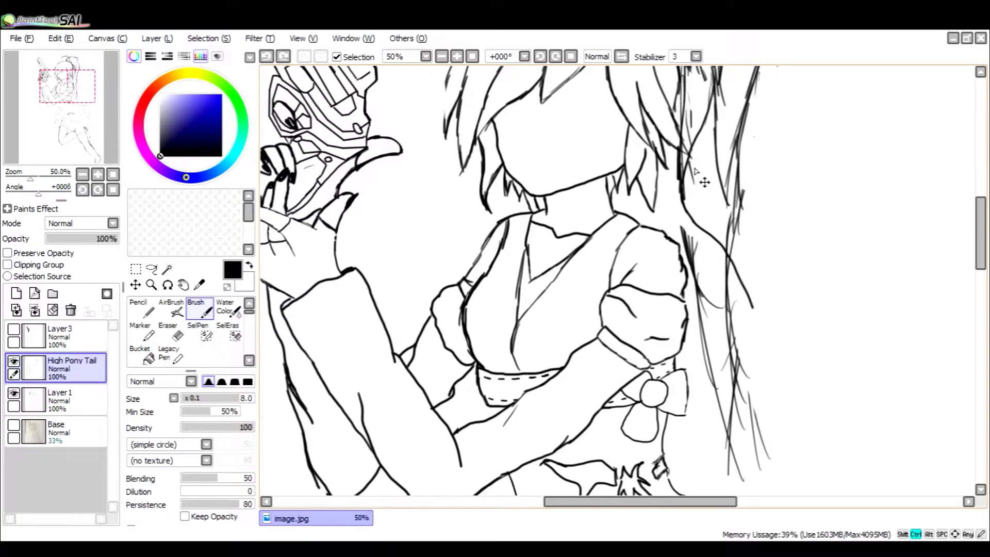
{"action": "left_click_drag", "start_coordinate": [688, 160], "coordinate": [692, 179]}
{"action": "mouse_move", "coordinate": [716, 226]}
{"action": "left_mouse_down"}
{"action": "mouse_move", "coordinate": [750, 274]}
{"action": "mouse_move", "coordinate": [762, 349]}
{"action": "left_mouse_up"}
{"action": "left_click_drag", "start_coordinate": [750, 296], "coordinate": [764, 348]}
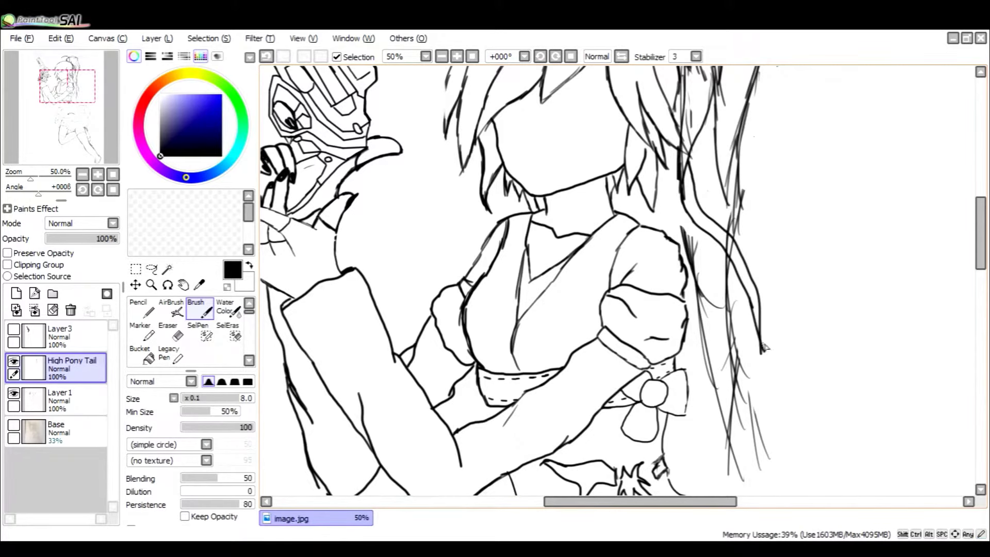
{"action": "key", "text": "ctrl+z"}
Step: Erase the long curved lock and the ponytail's old edge lines around shoulder height
{"action": "key", "text": "e"}
{"action": "left_click_drag", "start_coordinate": [749, 261], "coordinate": [748, 341]}
{"action": "mouse_move", "coordinate": [723, 248]}
{"action": "left_mouse_down"}
{"action": "mouse_move", "coordinate": [732, 258]}
{"action": "mouse_move", "coordinate": [696, 211]}
{"action": "mouse_move", "coordinate": [688, 152]}
{"action": "mouse_move", "coordinate": [688, 219]}
{"action": "mouse_move", "coordinate": [695, 186]}
{"action": "left_mouse_up"}
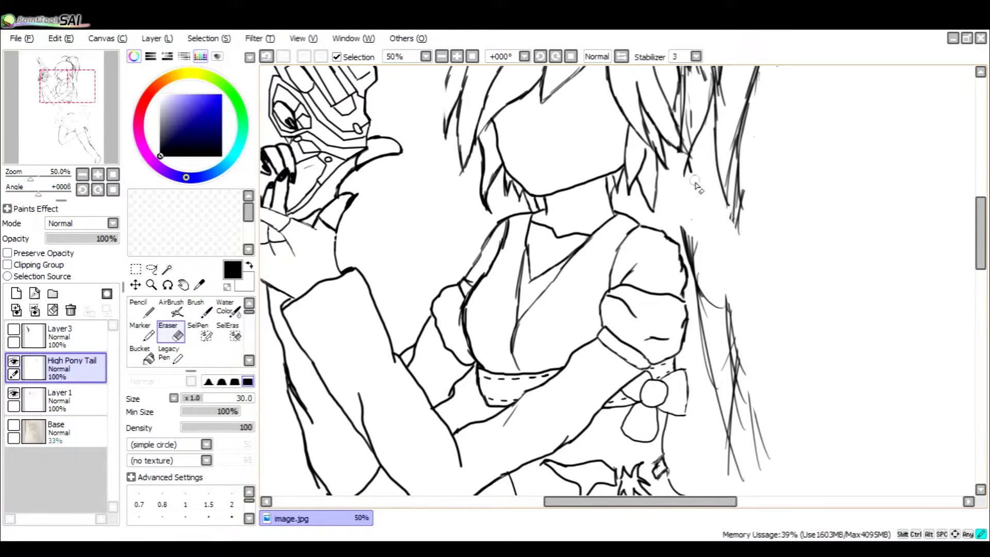
Step: Erase the stray strokes between the side hair and the ponytail, plus the ponytail's old crown and outer back edge
{"action": "mouse_move", "coordinate": [692, 111]}
{"action": "left_mouse_down"}
{"action": "mouse_move", "coordinate": [688, 138]}
{"action": "mouse_move", "coordinate": [696, 99]}
{"action": "left_mouse_up"}
{"action": "left_click_drag", "start_coordinate": [979, 218], "coordinate": [980, 191]}
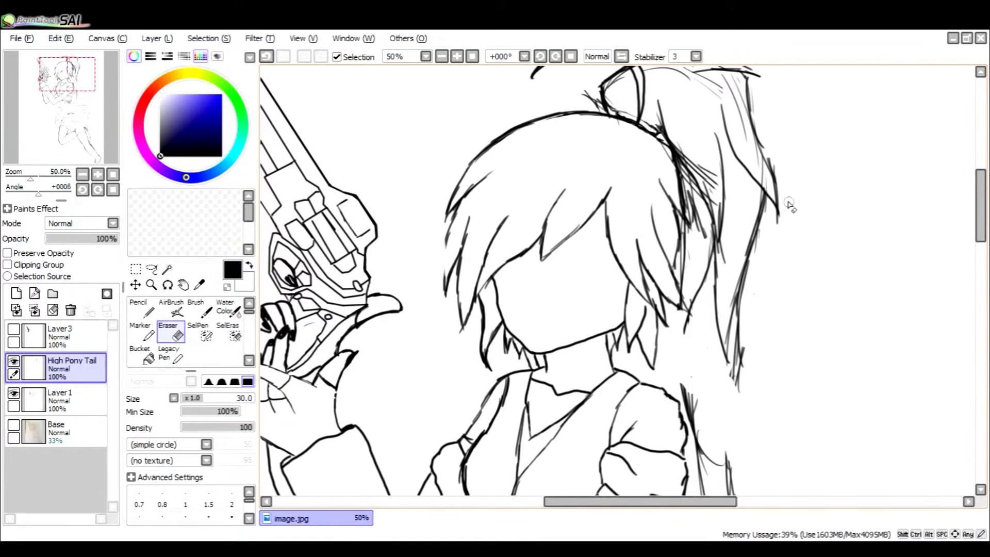
{"action": "mouse_move", "coordinate": [714, 194]}
{"action": "left_mouse_down"}
{"action": "mouse_move", "coordinate": [698, 150]}
{"action": "mouse_move", "coordinate": [703, 194]}
{"action": "mouse_move", "coordinate": [695, 137]}
{"action": "mouse_move", "coordinate": [686, 134]}
{"action": "mouse_move", "coordinate": [701, 185]}
{"action": "left_mouse_up"}
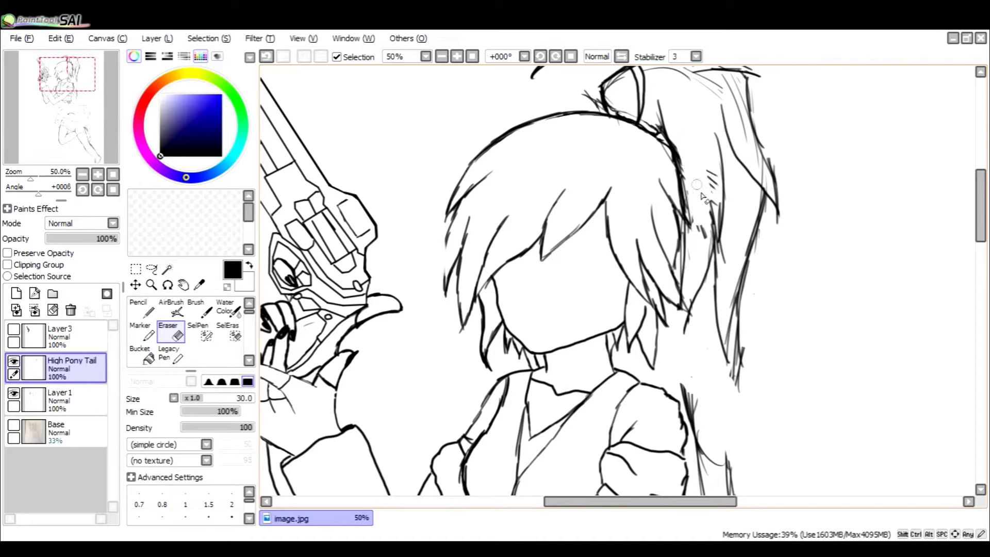
{"action": "mouse_move", "coordinate": [682, 144]}
{"action": "left_mouse_down"}
{"action": "mouse_move", "coordinate": [689, 169]}
{"action": "mouse_move", "coordinate": [694, 153]}
{"action": "mouse_move", "coordinate": [708, 174]}
{"action": "left_mouse_up"}
{"action": "left_click_drag", "start_coordinate": [710, 179], "coordinate": [715, 205]}
{"action": "left_click_drag", "start_coordinate": [985, 201], "coordinate": [985, 187]}
{"action": "mouse_move", "coordinate": [694, 154]}
{"action": "left_mouse_down"}
{"action": "mouse_move", "coordinate": [677, 153]}
{"action": "mouse_move", "coordinate": [690, 136]}
{"action": "mouse_move", "coordinate": [709, 135]}
{"action": "mouse_move", "coordinate": [750, 157]}
{"action": "mouse_move", "coordinate": [753, 165]}
{"action": "mouse_move", "coordinate": [714, 152]}
{"action": "mouse_move", "coordinate": [740, 155]}
{"action": "mouse_move", "coordinate": [768, 268]}
{"action": "mouse_move", "coordinate": [776, 251]}
{"action": "left_mouse_up"}
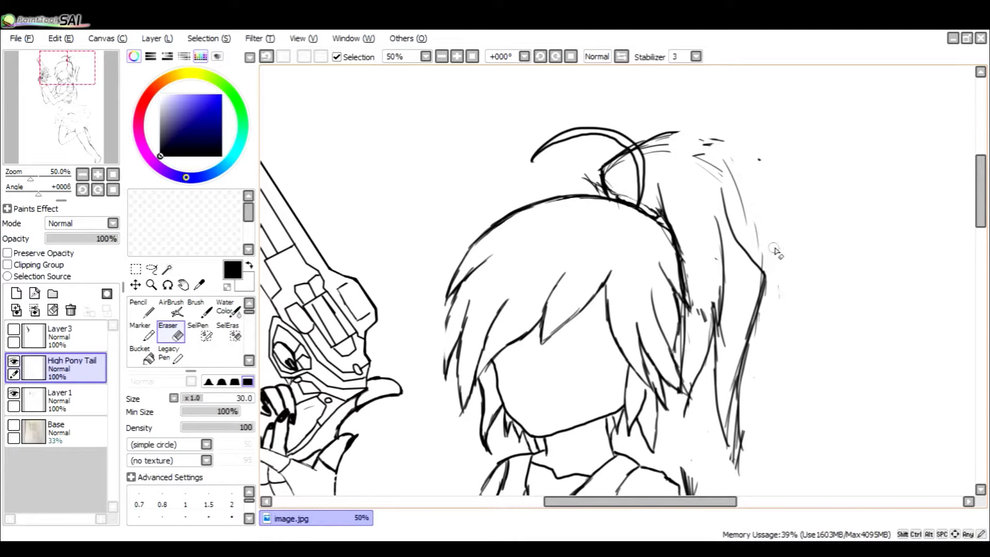
Step: Draw a rounded ponytail crown and a curved outer back edge running down to the bend at cheek height
{"action": "key", "text": "b"}
{"action": "left_click_drag", "start_coordinate": [743, 164], "coordinate": [769, 281]}
{"action": "mouse_move", "coordinate": [710, 131]}
{"action": "left_mouse_down"}
{"action": "mouse_move", "coordinate": [738, 162]}
{"action": "mouse_move", "coordinate": [658, 140]}
{"action": "left_mouse_up"}
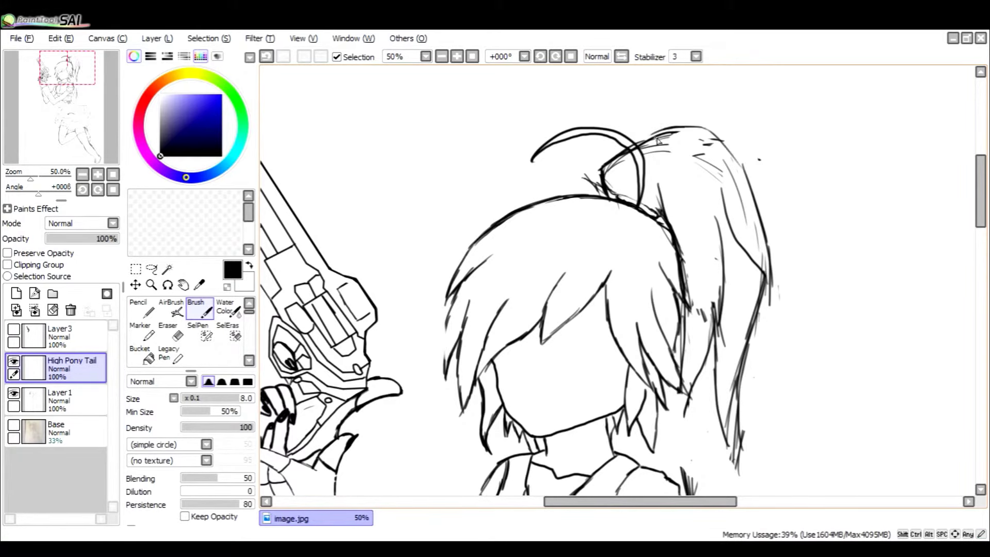
Step: Erase the ponytail's rough inner strand at face height and redraw it as one long, gently curved line
{"action": "key", "text": "e"}
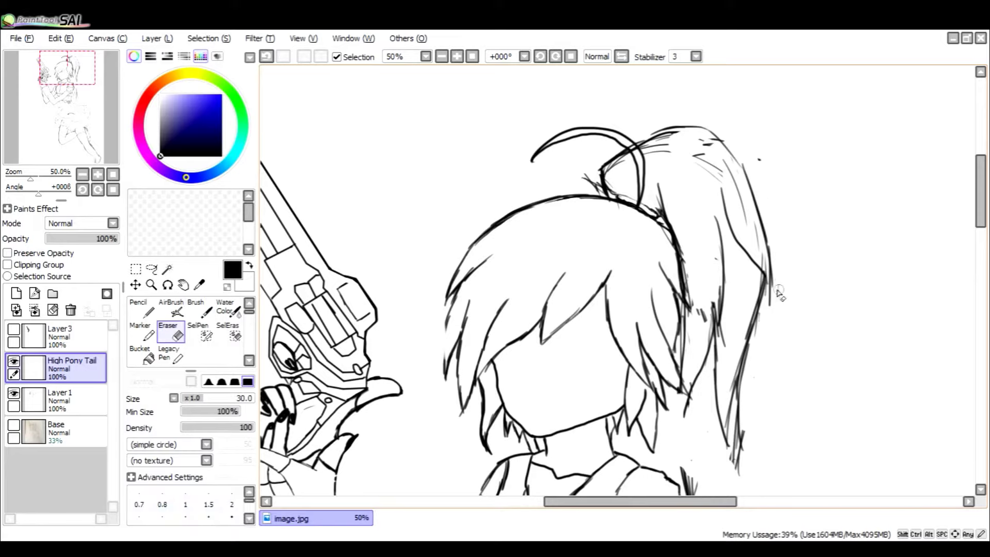
{"action": "left_click_drag", "start_coordinate": [715, 305], "coordinate": [715, 279]}
{"action": "mouse_move", "coordinate": [712, 349]}
{"action": "left_mouse_down"}
{"action": "mouse_move", "coordinate": [708, 367]}
{"action": "mouse_move", "coordinate": [718, 360]}
{"action": "left_mouse_up"}
{"action": "left_click_drag", "start_coordinate": [721, 262], "coordinate": [726, 336]}
{"action": "key", "text": "b"}
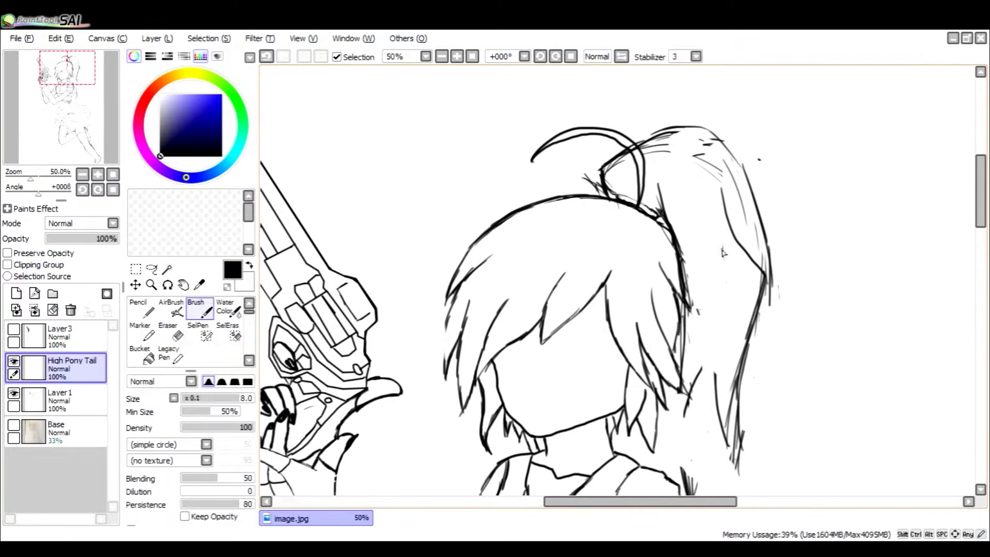
{"action": "left_click_drag", "start_coordinate": [722, 238], "coordinate": [726, 355]}
{"action": "key", "text": "ctrl+z"}
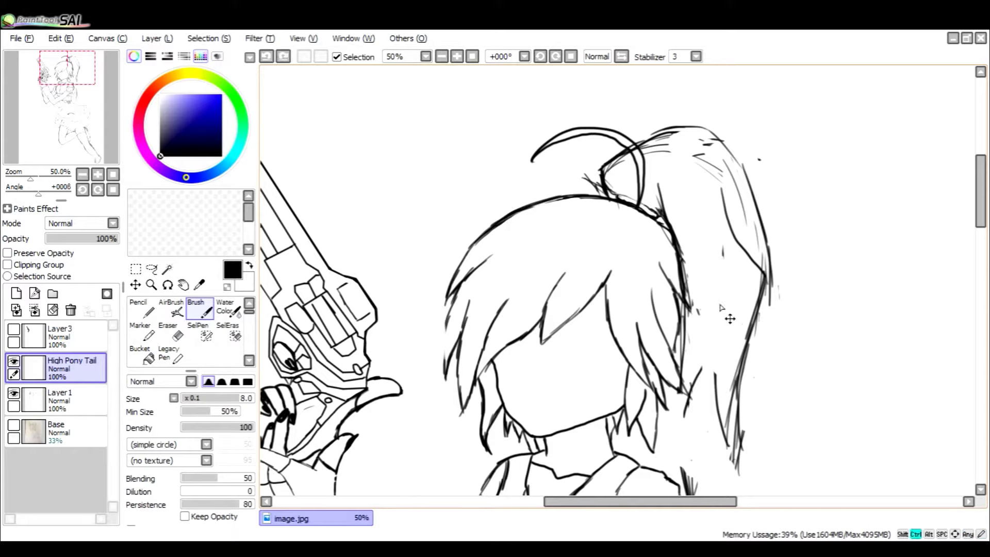
{"action": "left_click_drag", "start_coordinate": [715, 255], "coordinate": [729, 426]}
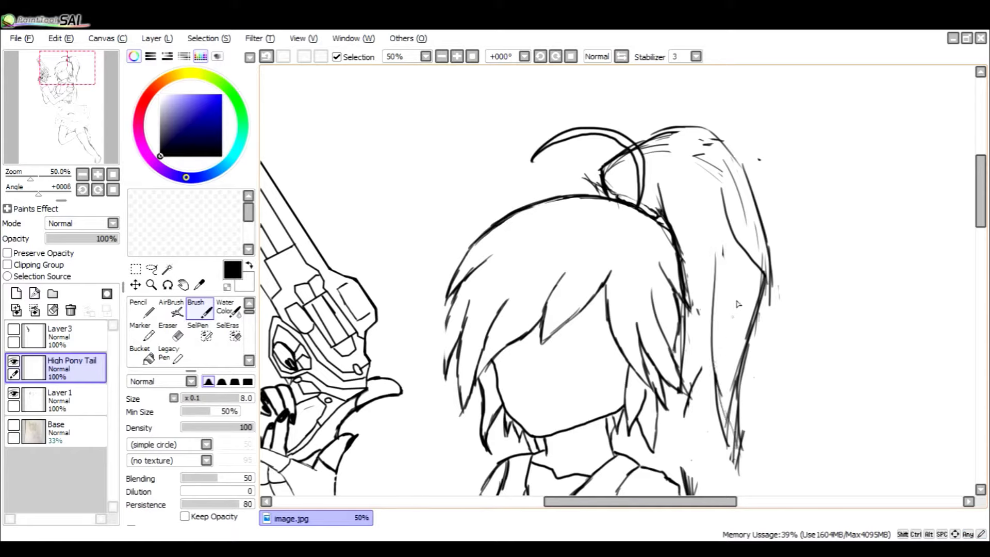
Step: Erase the upper back edge lines and redraw them as a single straighter line from the crown to the bend
{"action": "key", "text": "e"}
{"action": "mouse_move", "coordinate": [700, 146]}
{"action": "left_mouse_down"}
{"action": "mouse_move", "coordinate": [731, 146]}
{"action": "mouse_move", "coordinate": [753, 222]}
{"action": "mouse_move", "coordinate": [772, 240]}
{"action": "mouse_move", "coordinate": [770, 263]}
{"action": "mouse_move", "coordinate": [735, 184]}
{"action": "mouse_move", "coordinate": [745, 258]}
{"action": "left_mouse_up"}
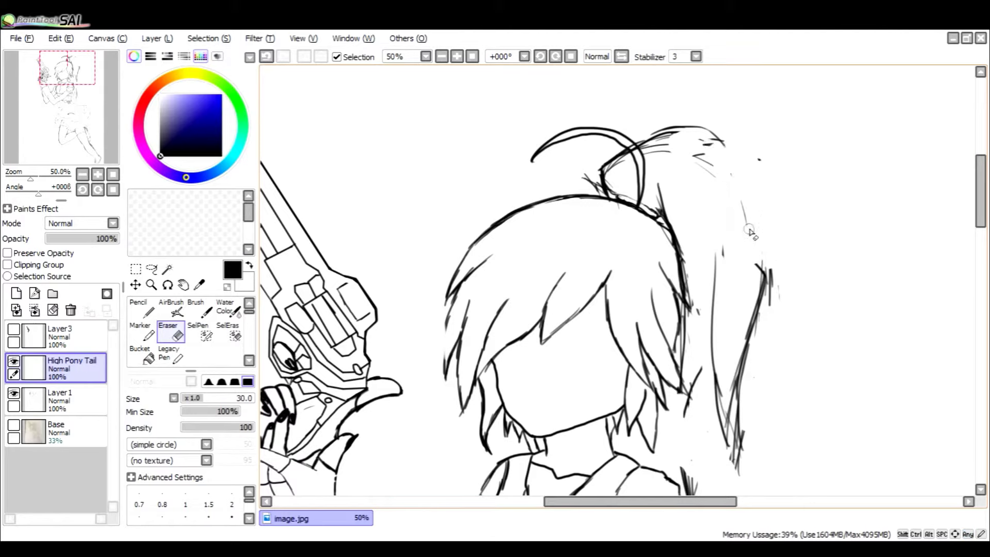
{"action": "key", "text": "b"}
{"action": "left_click_drag", "start_coordinate": [722, 146], "coordinate": [764, 281]}
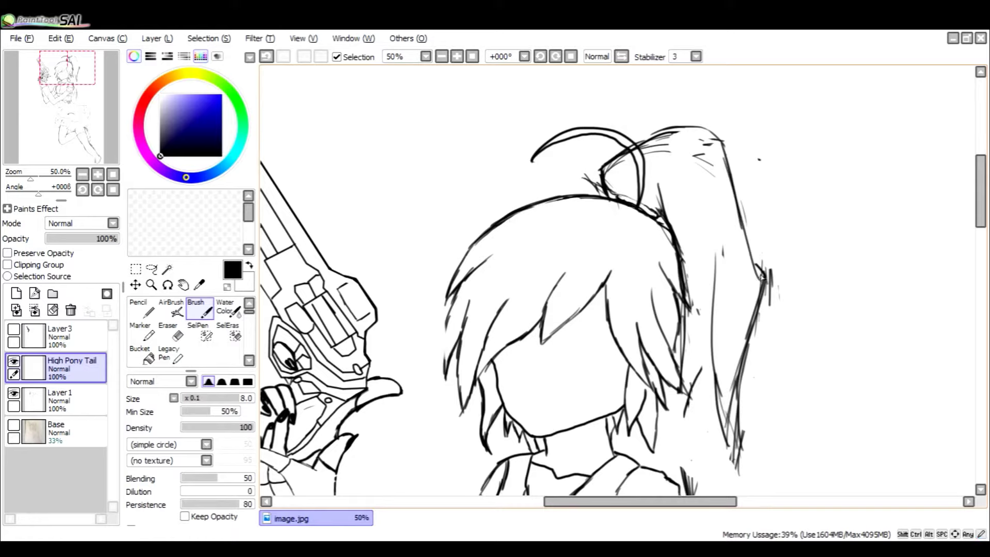
{"action": "key", "text": "ctrl+z"}
{"action": "key", "text": "ctrl+z"}
{"action": "left_click_drag", "start_coordinate": [721, 135], "coordinate": [741, 218]}
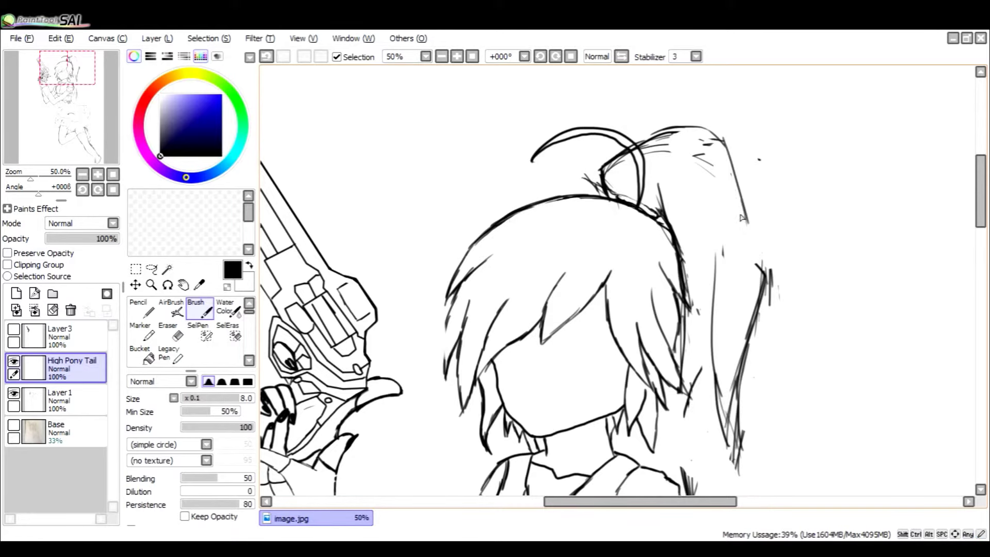
{"action": "mouse_move", "coordinate": [725, 146]}
{"action": "left_mouse_down"}
{"action": "mouse_move", "coordinate": [765, 258]}
{"action": "mouse_move", "coordinate": [764, 288]}
{"action": "left_mouse_up"}
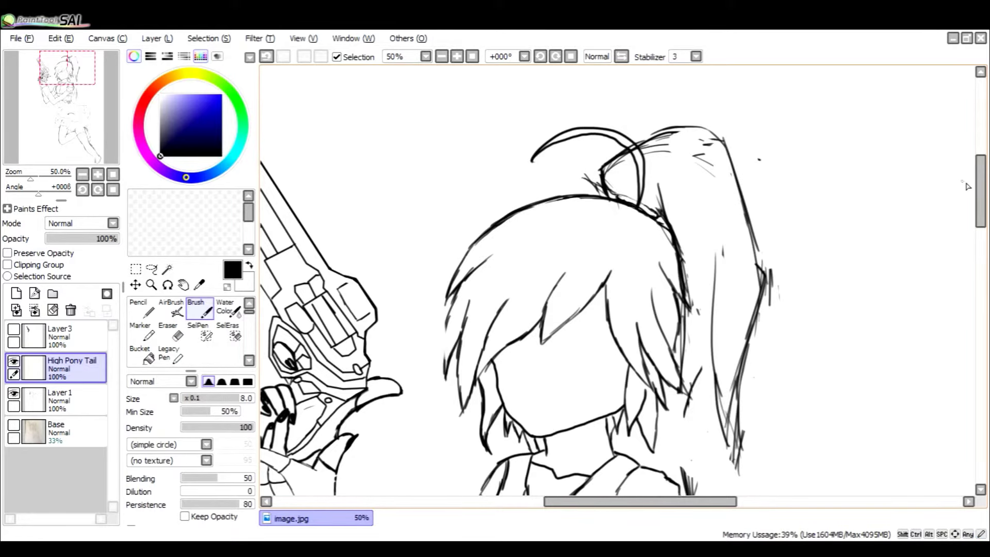
Step: Draw strand lines extending the ponytail's back edge past the shoulder and its inner edge down beside the neck
{"action": "scroll", "coordinate": [967, 186], "scroll_direction": "down", "scroll_amount": 5}
{"action": "left_click_drag", "start_coordinate": [746, 157], "coordinate": [735, 305]}
{"action": "mouse_move", "coordinate": [732, 260]}
{"action": "left_mouse_down"}
{"action": "mouse_move", "coordinate": [748, 365]}
{"action": "mouse_move", "coordinate": [731, 428]}
{"action": "left_mouse_up"}
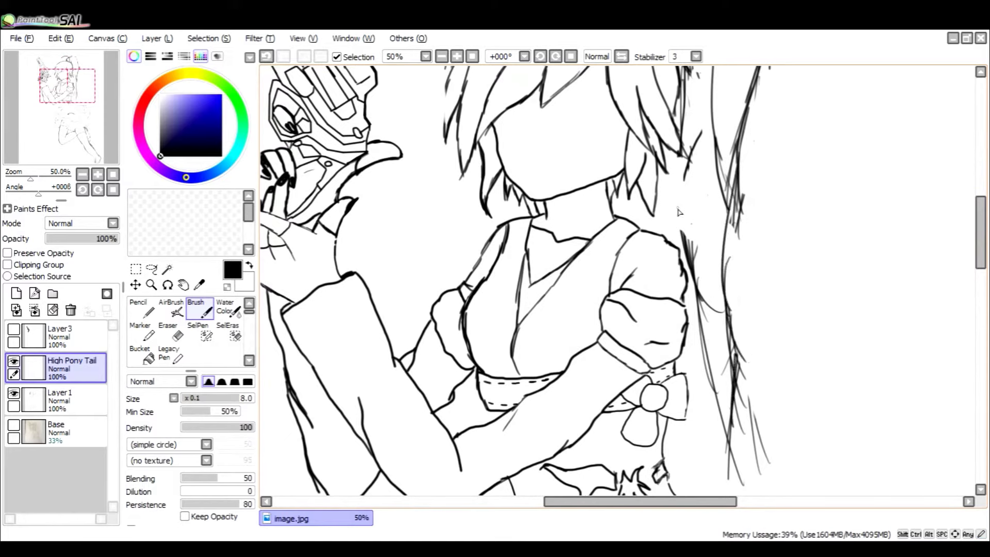
{"action": "left_click_drag", "start_coordinate": [672, 151], "coordinate": [670, 241]}
{"action": "mouse_move", "coordinate": [667, 187]}
{"action": "left_mouse_down"}
{"action": "mouse_move", "coordinate": [672, 245]}
{"action": "mouse_move", "coordinate": [684, 242]}
{"action": "mouse_move", "coordinate": [689, 278]}
{"action": "mouse_move", "coordinate": [699, 232]}
{"action": "left_mouse_up"}
{"action": "left_click_drag", "start_coordinate": [693, 274], "coordinate": [721, 389]}
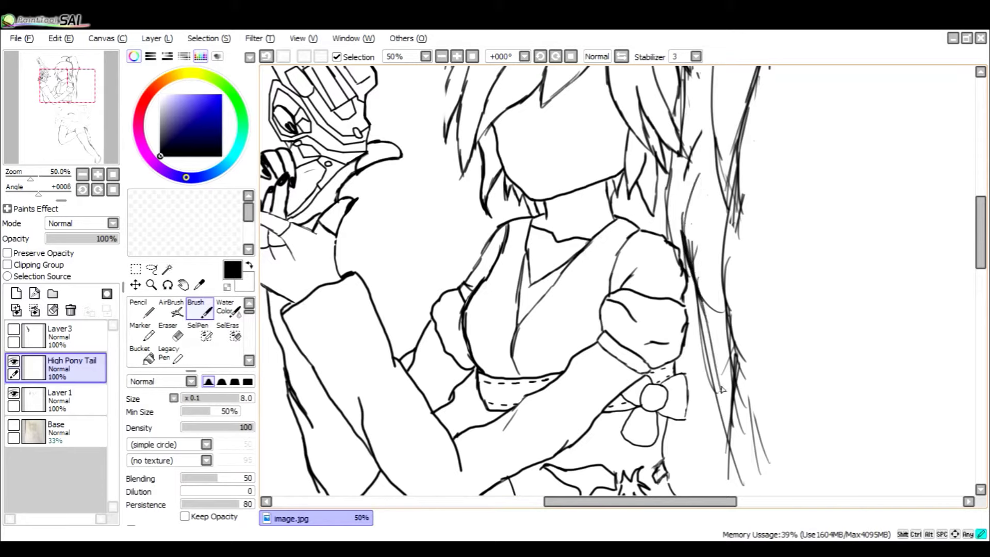
Step: Erase the ponytail strands below the shoulder and redraw its inner edge tapering to a point beside the puff sleeve
{"action": "mouse_move", "coordinate": [733, 221]}
{"action": "left_mouse_down"}
{"action": "mouse_move", "coordinate": [731, 400]}
{"action": "mouse_move", "coordinate": [757, 433]}
{"action": "mouse_move", "coordinate": [747, 402]}
{"action": "mouse_move", "coordinate": [737, 486]}
{"action": "mouse_move", "coordinate": [762, 414]}
{"action": "mouse_move", "coordinate": [735, 308]}
{"action": "mouse_move", "coordinate": [734, 423]}
{"action": "mouse_move", "coordinate": [707, 317]}
{"action": "mouse_move", "coordinate": [725, 428]}
{"action": "left_mouse_up"}
{"action": "key", "text": "e"}
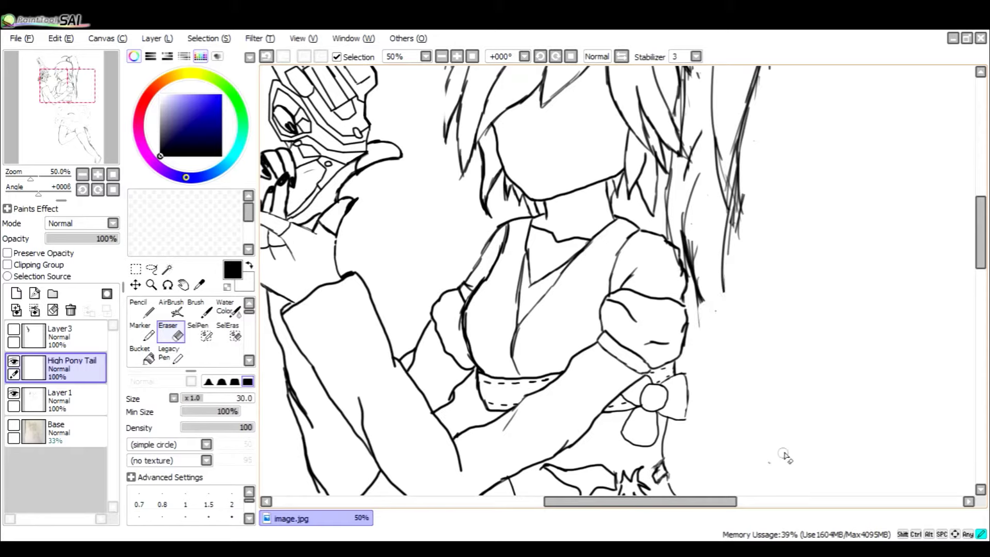
{"action": "key", "text": "b"}
{"action": "mouse_move", "coordinate": [727, 238]}
{"action": "left_mouse_down"}
{"action": "mouse_move", "coordinate": [715, 288]}
{"action": "mouse_move", "coordinate": [724, 343]}
{"action": "left_mouse_up"}
{"action": "mouse_move", "coordinate": [697, 298]}
{"action": "left_mouse_down"}
{"action": "mouse_move", "coordinate": [721, 343]}
{"action": "mouse_move", "coordinate": [694, 243]}
{"action": "left_mouse_up"}
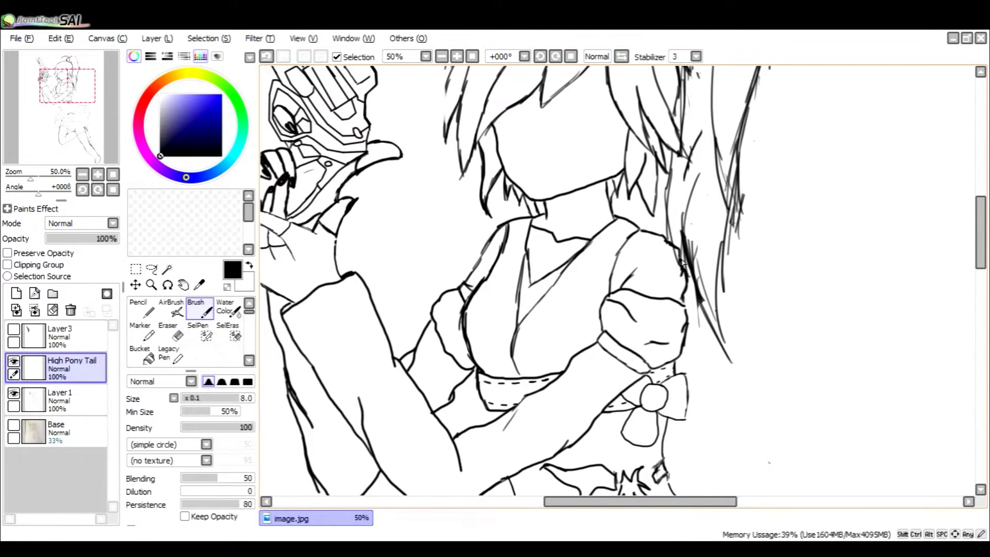
{"action": "mouse_move", "coordinate": [670, 203]}
{"action": "left_mouse_down"}
{"action": "mouse_move", "coordinate": [677, 152]}
{"action": "mouse_move", "coordinate": [668, 242]}
{"action": "left_mouse_up"}
Step: Erase the stray sketch strokes inside the ponytail's crown
{"action": "left_click_drag", "start_coordinate": [974, 245], "coordinate": [981, 207]}
{"action": "key", "text": "e"}
{"action": "left_click_drag", "start_coordinate": [713, 138], "coordinate": [696, 157]}
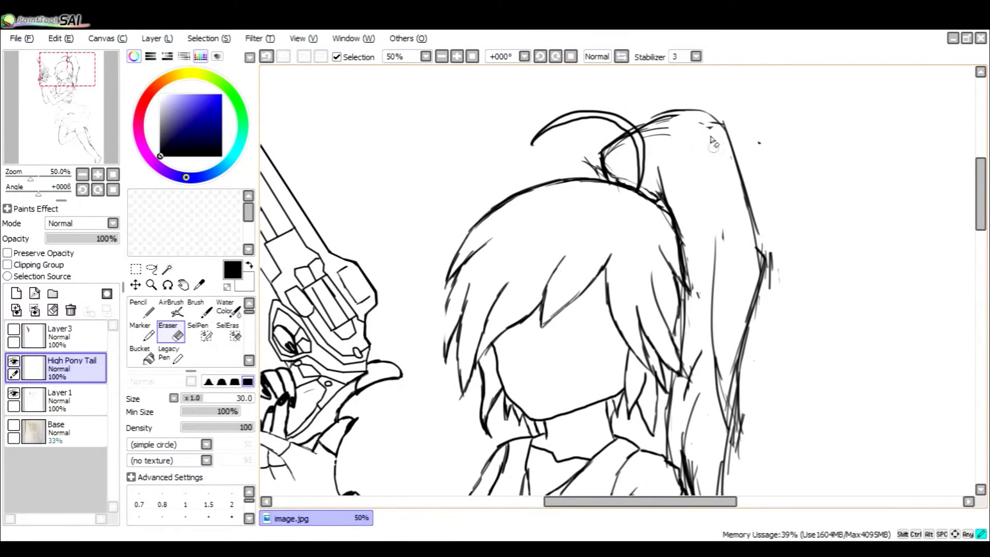
{"action": "mouse_move", "coordinate": [706, 125]}
{"action": "left_mouse_down"}
{"action": "mouse_move", "coordinate": [661, 139]}
{"action": "mouse_move", "coordinate": [664, 131]}
{"action": "left_mouse_up"}
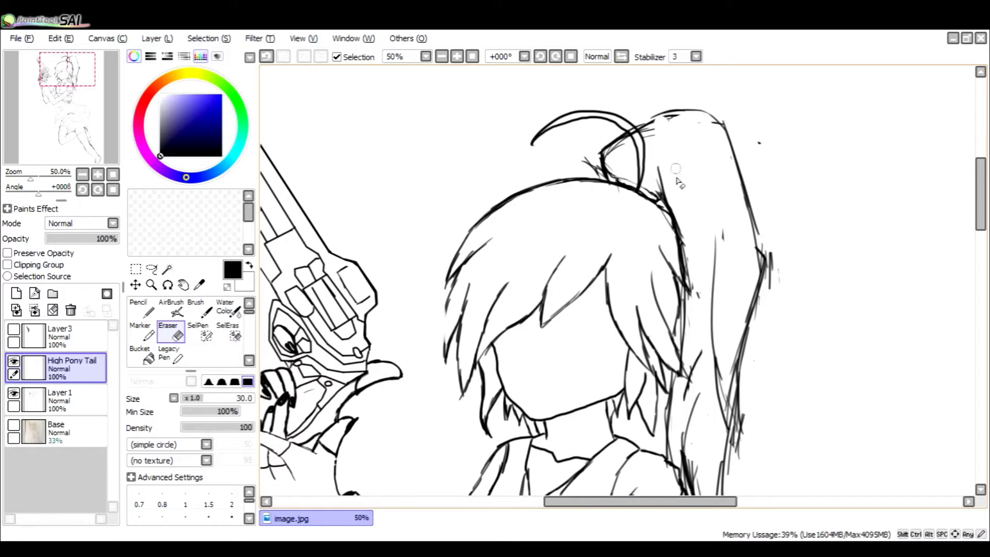
Step: Erase the rough lines from the ponytail's base to its crown and redraw them as one clean contour through the curved hair loop
{"action": "key", "text": "b"}
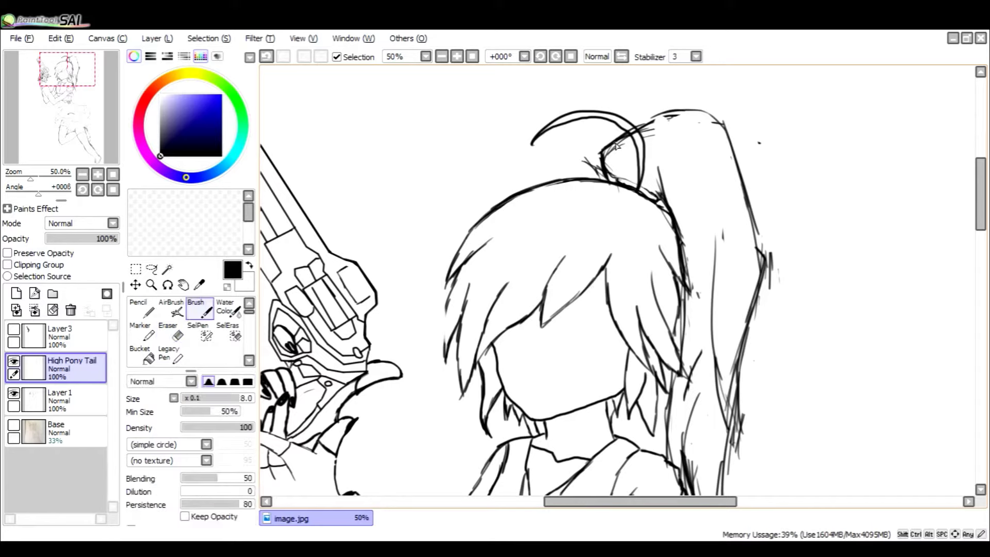
{"action": "key", "text": "e"}
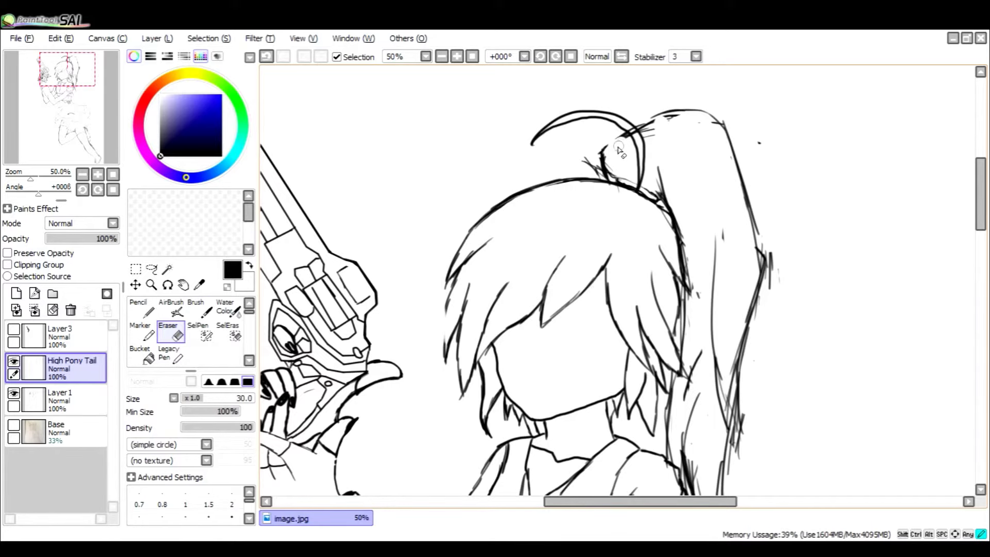
{"action": "left_click_drag", "start_coordinate": [620, 148], "coordinate": [633, 131]}
{"action": "key", "text": "b"}
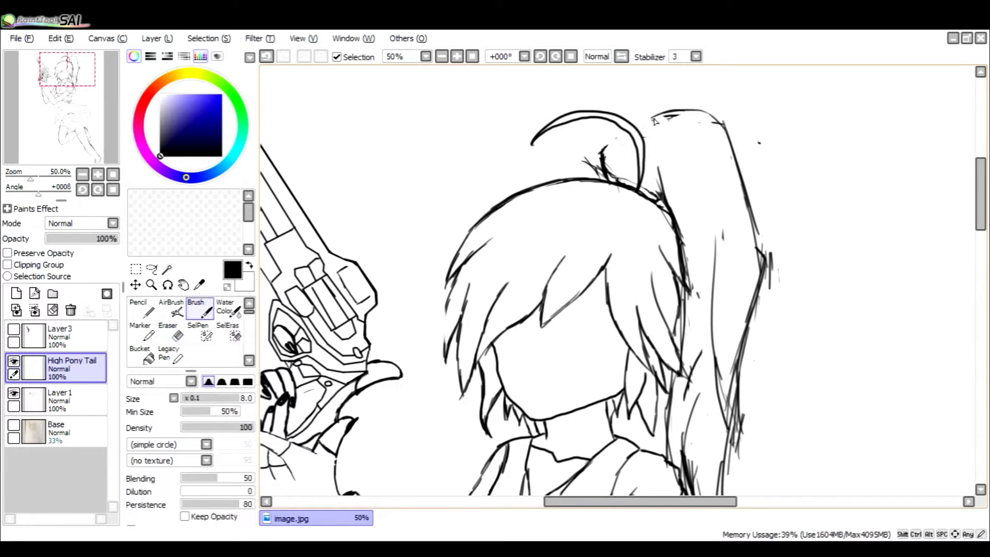
{"action": "left_click_drag", "start_coordinate": [605, 148], "coordinate": [622, 133]}
{"action": "key", "text": "e"}
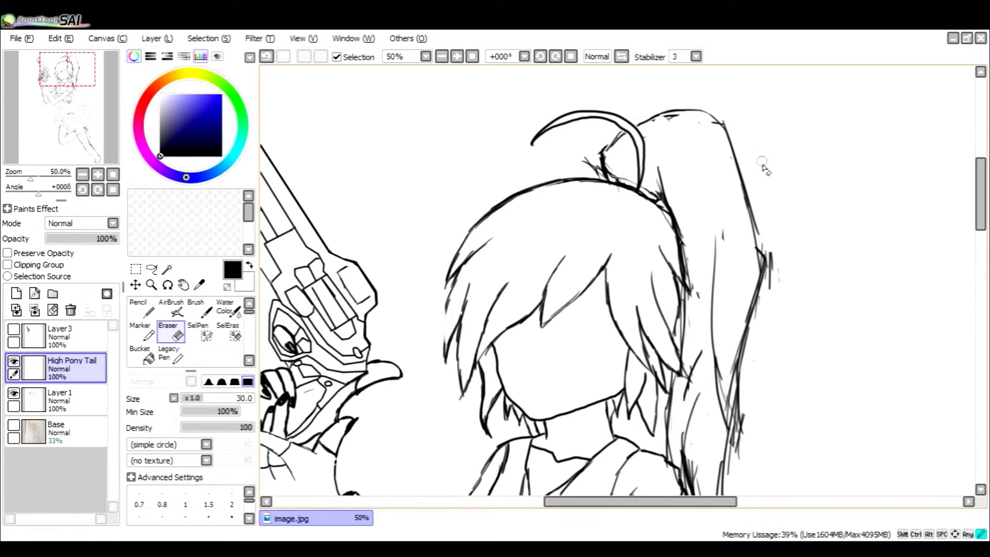
Step: Draw strand lines between the ponytail's inner edge and its middle strand, from cheek height down to the shoulder
{"action": "left_click_drag", "start_coordinate": [980, 201], "coordinate": [976, 222]}
{"action": "key", "text": "b"}
{"action": "left_click_drag", "start_coordinate": [697, 273], "coordinate": [718, 252]}
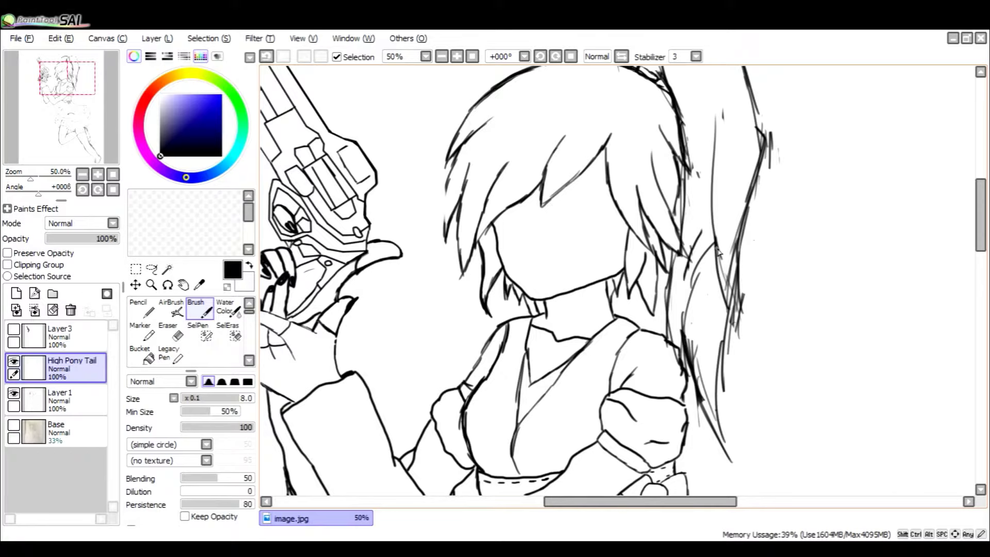
{"action": "left_click_drag", "start_coordinate": [691, 283], "coordinate": [707, 212]}
{"action": "mouse_move", "coordinate": [714, 161]}
{"action": "left_mouse_down"}
{"action": "mouse_move", "coordinate": [690, 252]}
{"action": "mouse_move", "coordinate": [685, 334]}
{"action": "left_mouse_up"}
Step: Erase the sketchy strands beside the neck and redraw the ponytail's inner edge as a bold line ending below the sleeve
{"action": "key", "text": "e"}
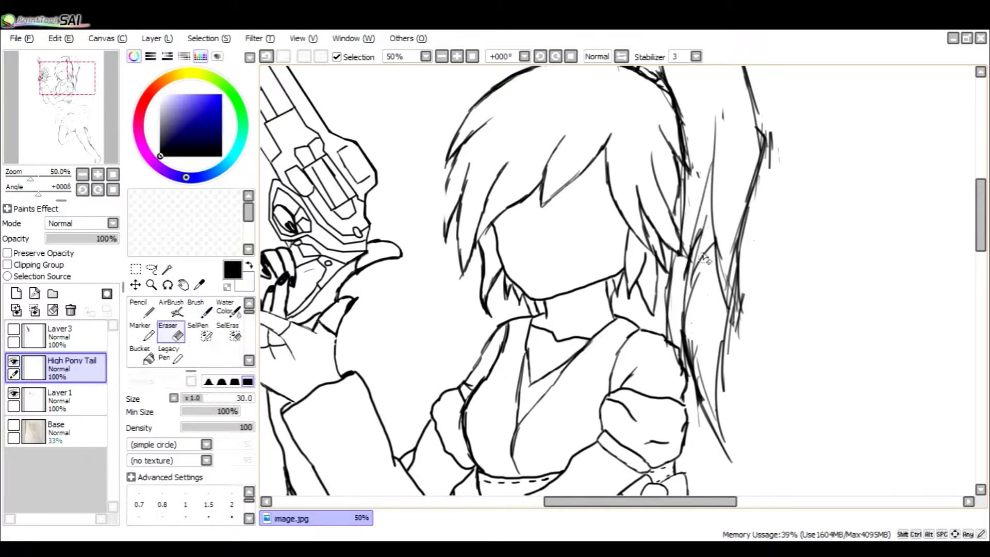
{"action": "mouse_move", "coordinate": [707, 236]}
{"action": "left_mouse_down"}
{"action": "mouse_move", "coordinate": [697, 334]}
{"action": "mouse_move", "coordinate": [711, 401]}
{"action": "mouse_move", "coordinate": [701, 336]}
{"action": "left_mouse_up"}
{"action": "key", "text": "b"}
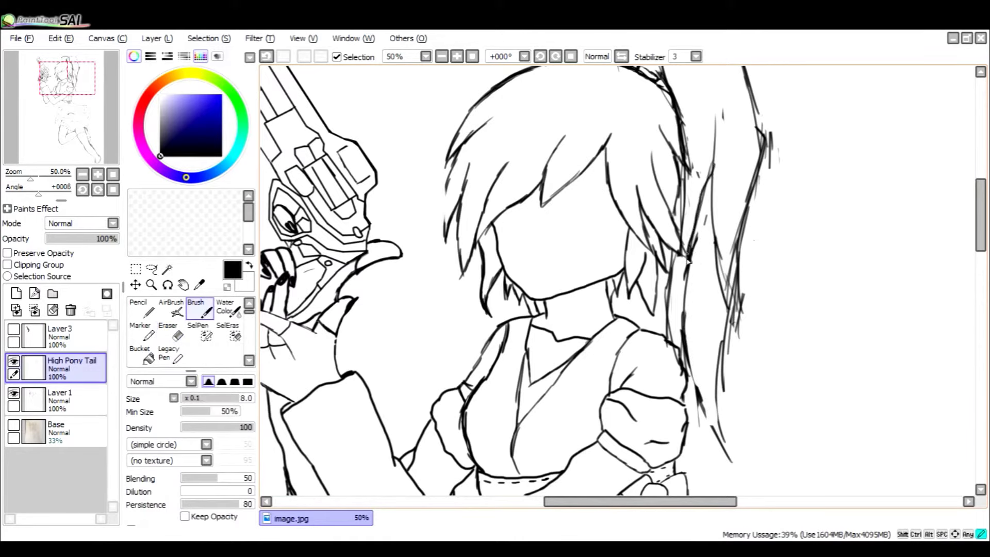
{"action": "left_click_drag", "start_coordinate": [684, 335], "coordinate": [732, 480]}
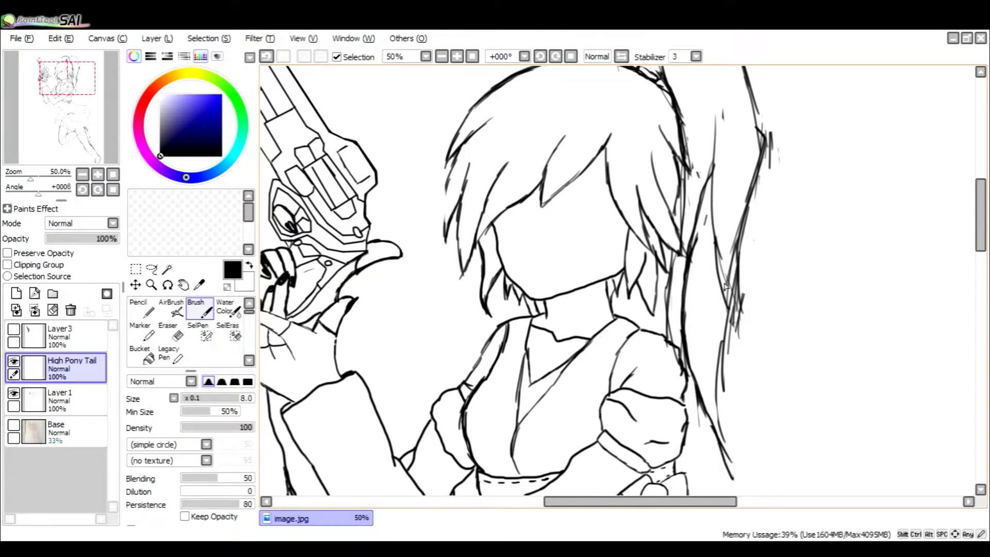
Step: Erase the overlapping strand tips at neck height, darken the middle strand, and extend the back edge down past the shoulder
{"action": "key", "text": "e"}
{"action": "mouse_move", "coordinate": [742, 325]}
{"action": "left_mouse_down"}
{"action": "mouse_move", "coordinate": [726, 251]}
{"action": "mouse_move", "coordinate": [731, 280]}
{"action": "left_mouse_up"}
{"action": "key", "text": "b"}
{"action": "left_click_drag", "start_coordinate": [721, 111], "coordinate": [716, 144]}
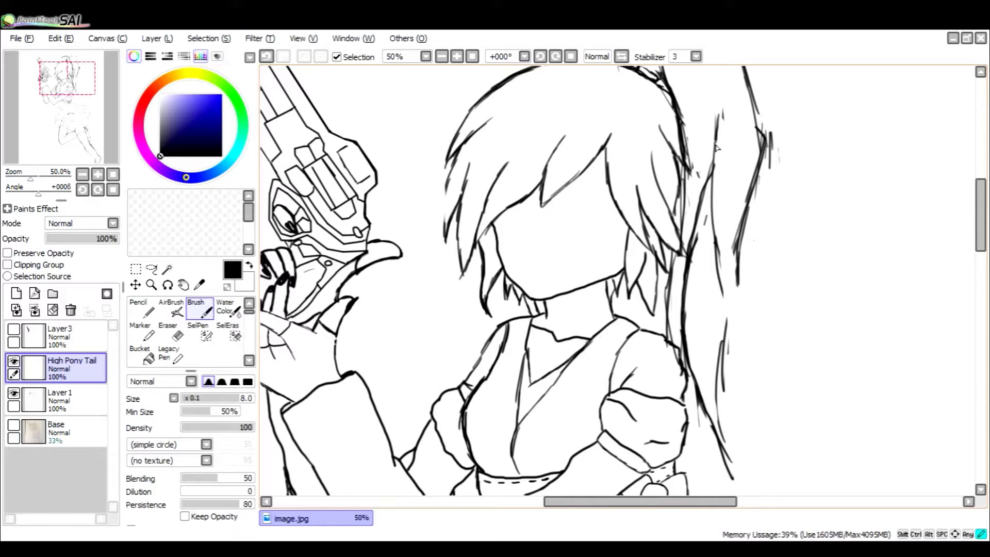
{"action": "left_click_drag", "start_coordinate": [722, 325], "coordinate": [731, 358]}
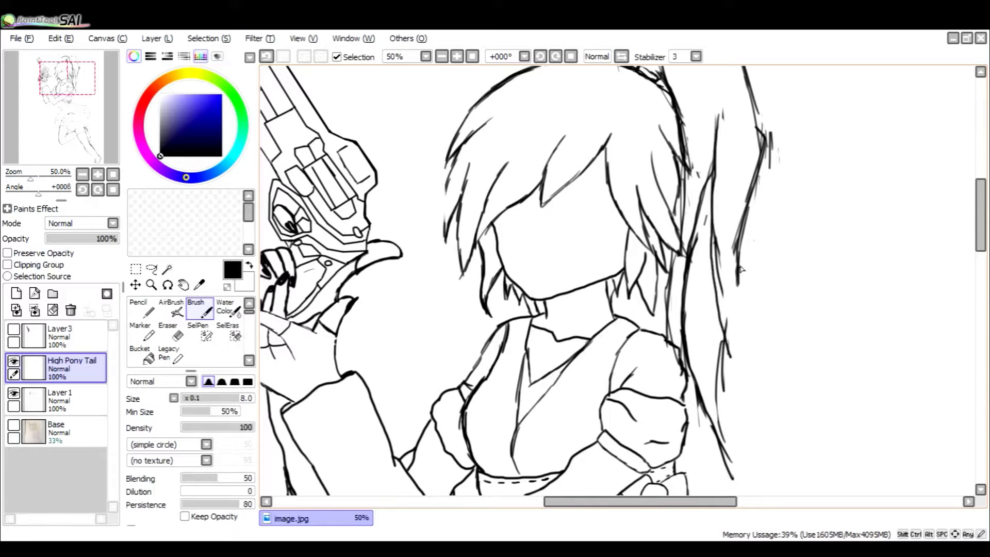
{"action": "left_click_drag", "start_coordinate": [736, 258], "coordinate": [740, 381]}
{"action": "left_click_drag", "start_coordinate": [726, 337], "coordinate": [741, 387]}
Step: Add fine strand lines along the ponytail's crown and upper body and around its base inside the hair loop
{"action": "left_click_drag", "start_coordinate": [974, 190], "coordinate": [979, 160]}
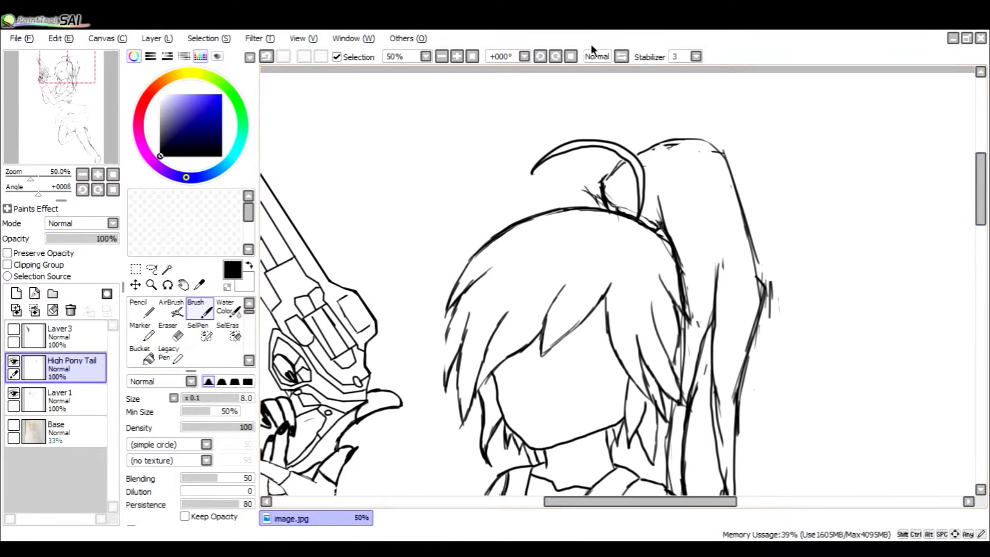
{"action": "key", "text": "e"}
{"action": "key", "text": "b"}
{"action": "left_click_drag", "start_coordinate": [668, 156], "coordinate": [723, 176]}
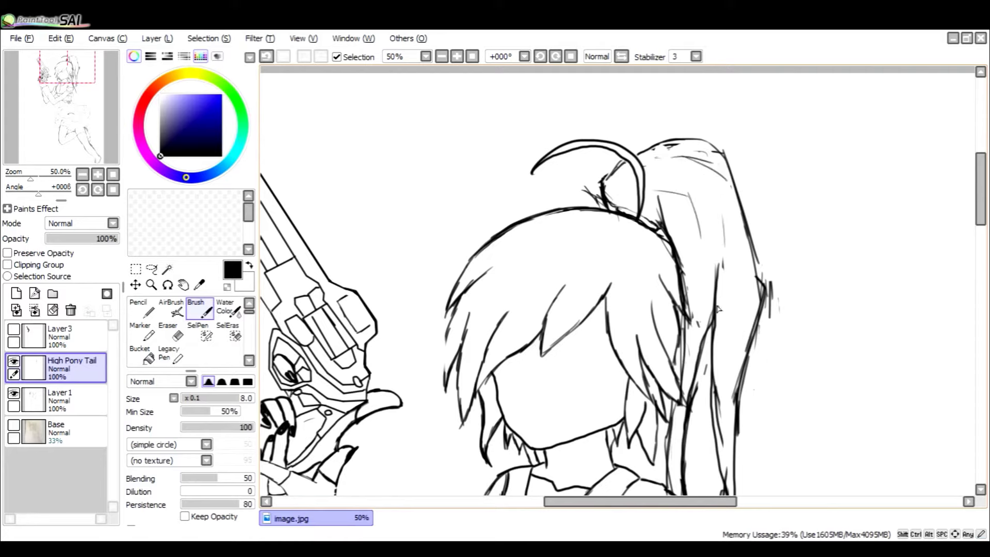
{"action": "mouse_move", "coordinate": [605, 192]}
{"action": "left_mouse_down"}
{"action": "mouse_move", "coordinate": [618, 186]}
{"action": "mouse_move", "coordinate": [645, 208]}
{"action": "left_mouse_up"}
Step: Erase the messy lines at the ponytail's base and draw a clean band outline where it meets the head
{"action": "key", "text": "e"}
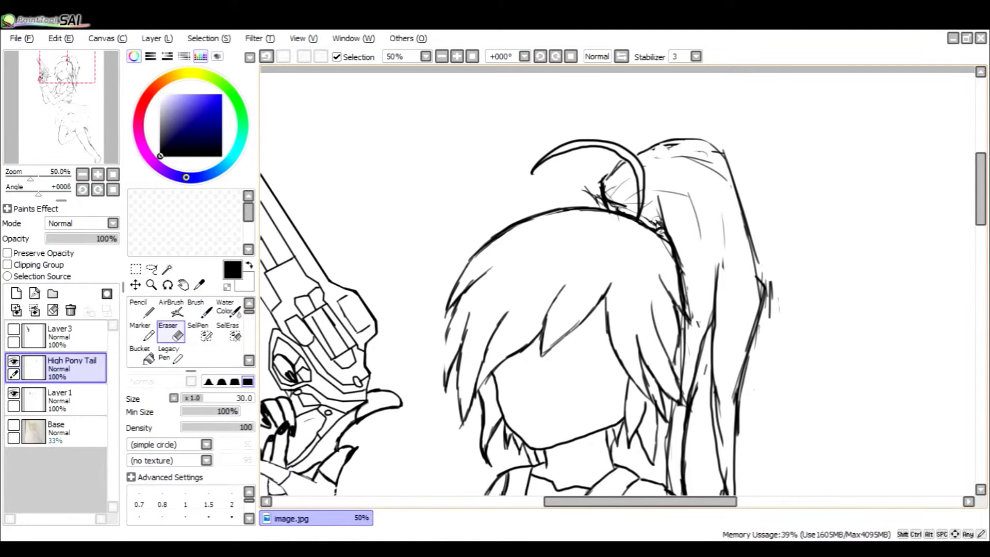
{"action": "left_click_drag", "start_coordinate": [661, 229], "coordinate": [648, 218]}
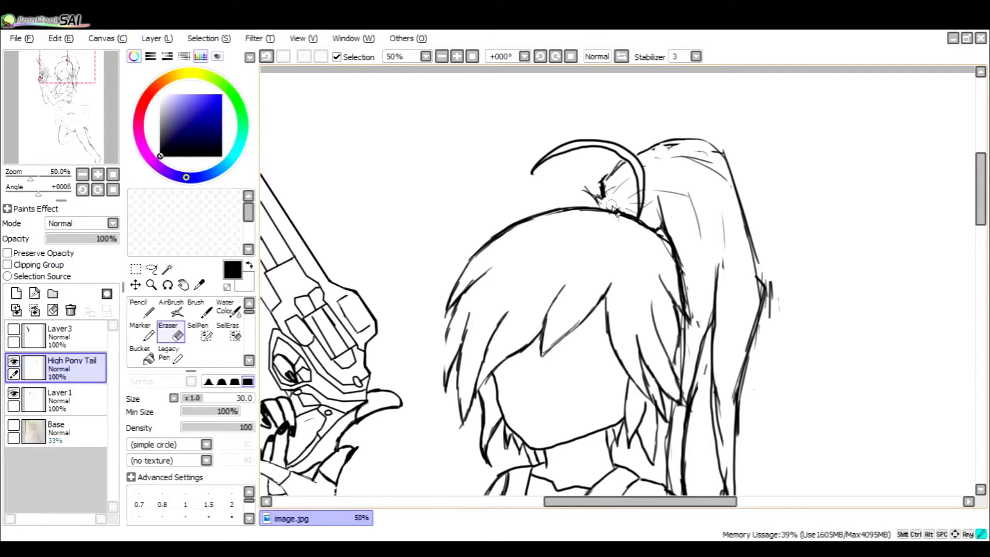
{"action": "key", "text": "b"}
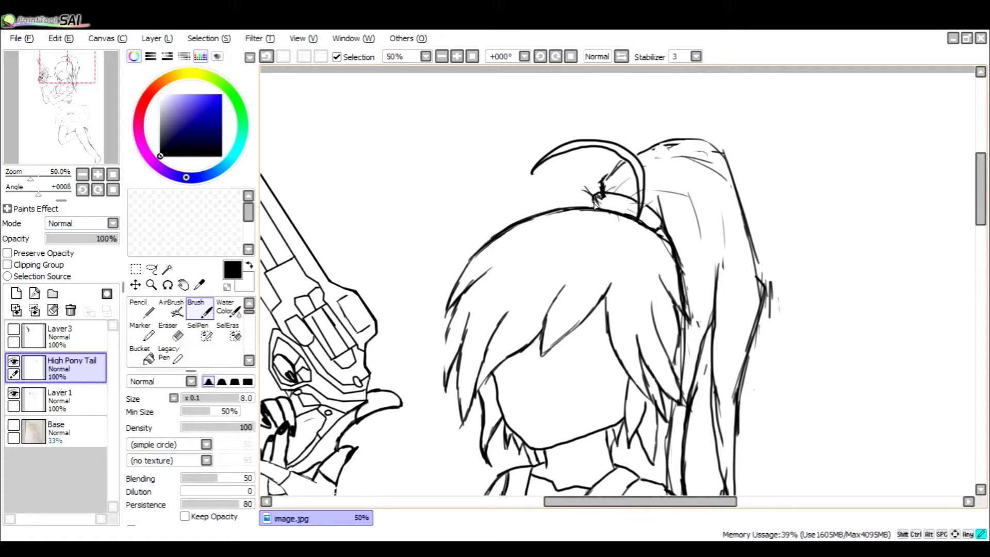
{"action": "key", "text": "e"}
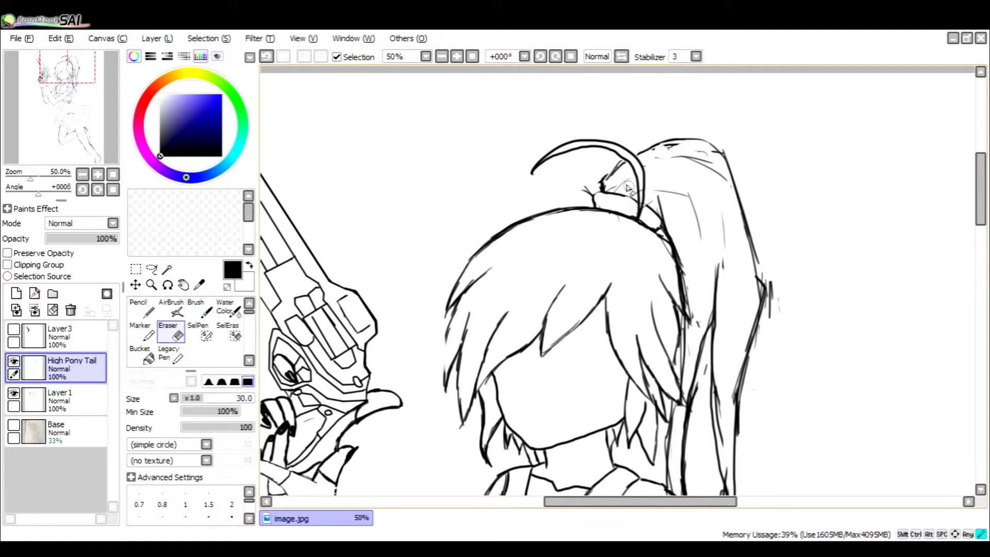
{"action": "key", "text": "b"}
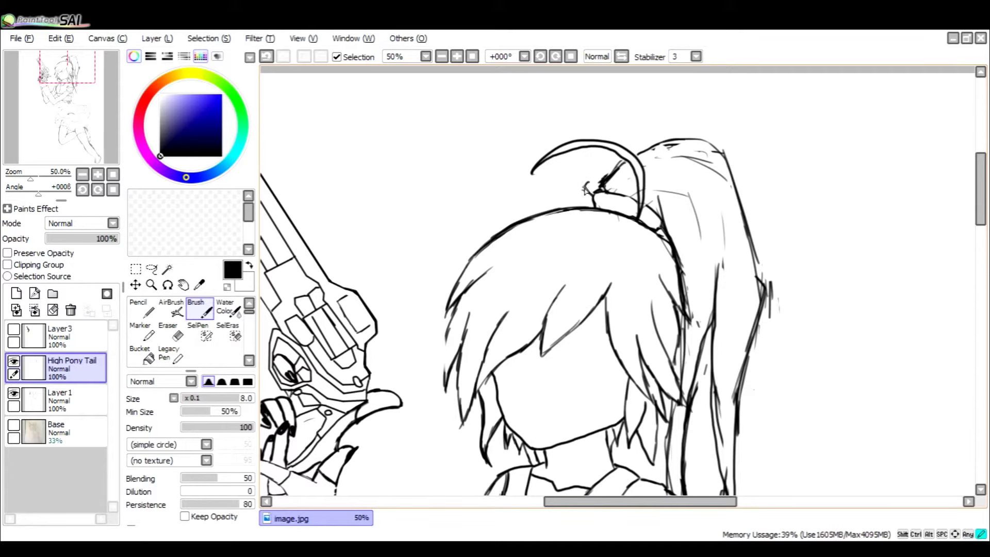
Step: Erase the stray mark at the ponytail's base and, on Layer1, the loose sketch lines beside the extended leg's knee
{"action": "key", "text": "e"}
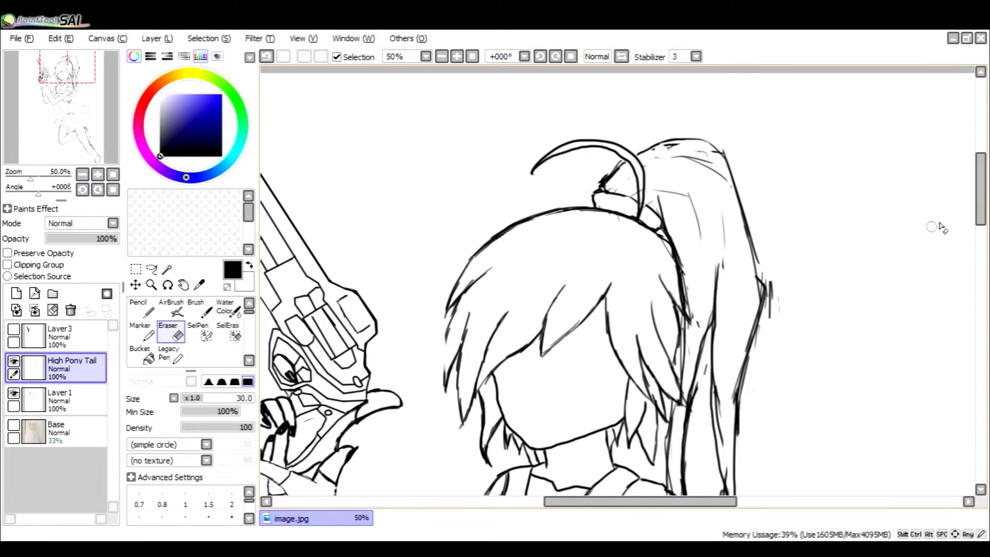
{"action": "mouse_move", "coordinate": [978, 209]}
{"action": "left_mouse_down"}
{"action": "mouse_move", "coordinate": [926, 315]}
{"action": "mouse_move", "coordinate": [918, 363]}
{"action": "mouse_move", "coordinate": [876, 415]}
{"action": "left_mouse_up"}
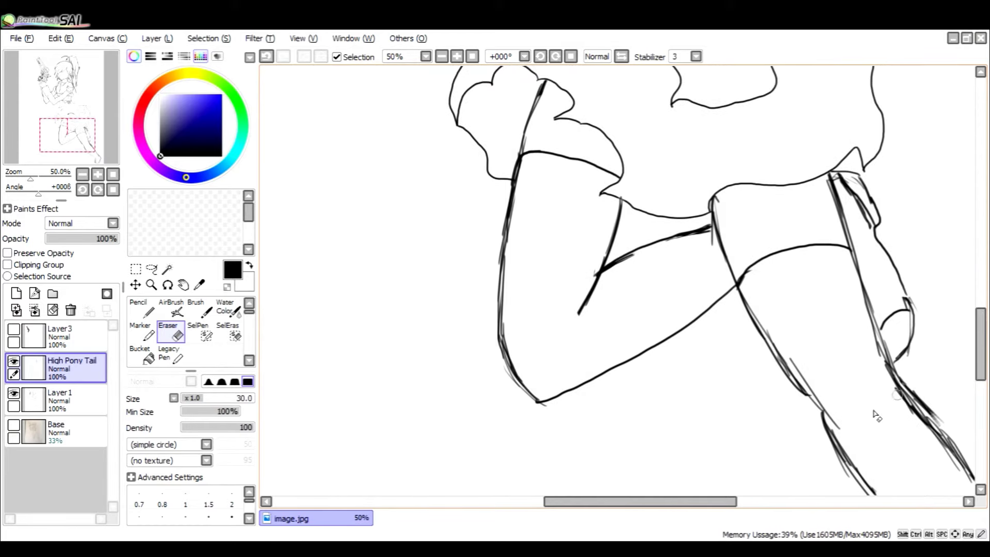
{"action": "left_click_drag", "start_coordinate": [725, 503], "coordinate": [776, 502]}
{"action": "key", "text": "b"}
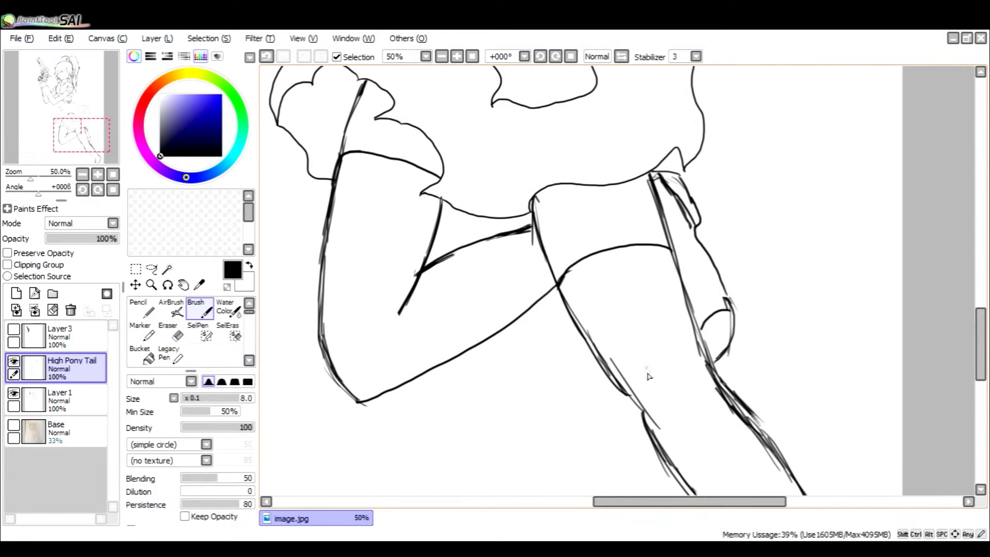
{"action": "key", "text": "e"}
{"action": "mouse_move", "coordinate": [623, 373]}
{"action": "left_mouse_down"}
{"action": "mouse_move", "coordinate": [607, 355]}
{"action": "mouse_move", "coordinate": [620, 369]}
{"action": "left_mouse_up"}
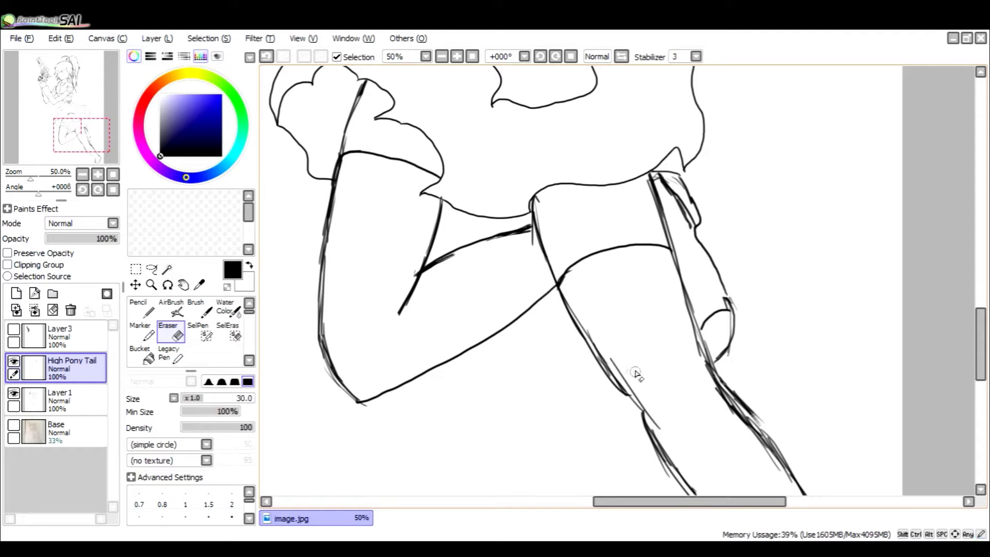
{"action": "left_click", "coordinate": [81, 397]}
{"action": "mouse_move", "coordinate": [625, 368]}
{"action": "left_mouse_down"}
{"action": "mouse_move", "coordinate": [632, 392]}
{"action": "mouse_move", "coordinate": [572, 305]}
{"action": "mouse_move", "coordinate": [656, 425]}
{"action": "left_mouse_up"}
{"action": "mouse_move", "coordinate": [749, 413]}
{"action": "left_mouse_down"}
{"action": "mouse_move", "coordinate": [764, 415]}
{"action": "mouse_move", "coordinate": [753, 423]}
{"action": "mouse_move", "coordinate": [730, 395]}
{"action": "mouse_move", "coordinate": [688, 314]}
{"action": "mouse_move", "coordinate": [704, 361]}
{"action": "left_mouse_up"}
Step: Erase the doubled lines on the extended leg's outer thigh and redraw its outer edge boldly down past the knee
{"action": "key", "text": "b"}
{"action": "key", "text": "e"}
{"action": "mouse_move", "coordinate": [658, 197]}
{"action": "left_mouse_down"}
{"action": "mouse_move", "coordinate": [650, 203]}
{"action": "mouse_move", "coordinate": [670, 257]}
{"action": "mouse_move", "coordinate": [650, 193]}
{"action": "mouse_move", "coordinate": [670, 225]}
{"action": "mouse_move", "coordinate": [695, 320]}
{"action": "left_mouse_up"}
{"action": "key", "text": "b"}
{"action": "mouse_move", "coordinate": [683, 281]}
{"action": "left_mouse_down"}
{"action": "mouse_move", "coordinate": [708, 377]}
{"action": "mouse_move", "coordinate": [737, 417]}
{"action": "left_mouse_up"}
{"action": "left_click_drag", "start_coordinate": [707, 364], "coordinate": [756, 443]}
{"action": "mouse_move", "coordinate": [728, 407]}
{"action": "left_mouse_down"}
{"action": "mouse_move", "coordinate": [774, 445]}
{"action": "mouse_move", "coordinate": [796, 488]}
{"action": "left_mouse_up"}
Step: Redraw the extended leg's inner edge as a bold line from the skirt hem down to below the knee
{"action": "mouse_move", "coordinate": [533, 197]}
{"action": "left_mouse_down"}
{"action": "mouse_move", "coordinate": [534, 238]}
{"action": "mouse_move", "coordinate": [555, 280]}
{"action": "left_mouse_up"}
{"action": "left_click_drag", "start_coordinate": [560, 287], "coordinate": [585, 344]}
{"action": "left_click_drag", "start_coordinate": [562, 295], "coordinate": [626, 405]}
{"action": "left_click_drag", "start_coordinate": [606, 373], "coordinate": [652, 441]}
{"action": "left_click_drag", "start_coordinate": [629, 405], "coordinate": [682, 455]}
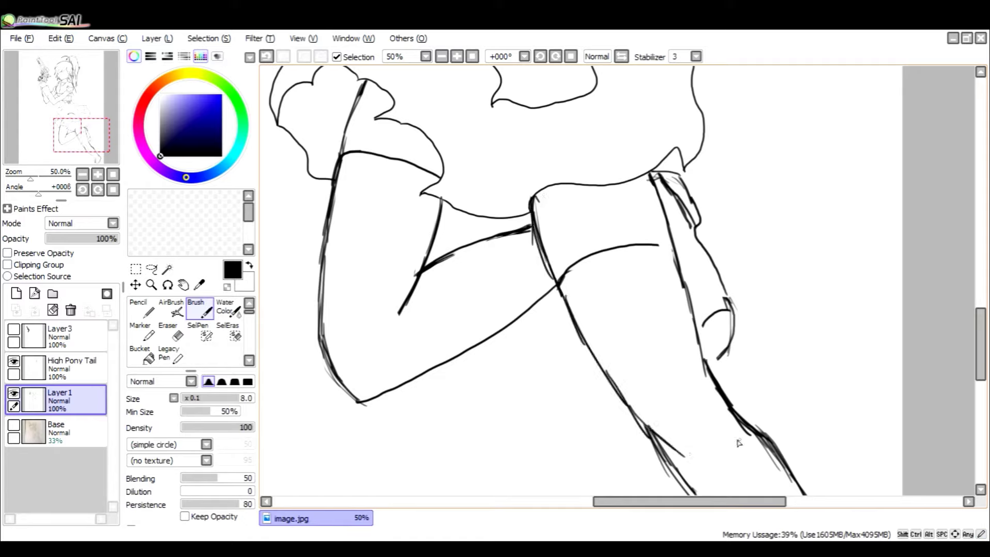
Step: Erase the outer calf line, the doubled inner calf strokes and part of the foot, and undo the trial calf stroke
{"action": "left_click_drag", "start_coordinate": [981, 333], "coordinate": [969, 381]}
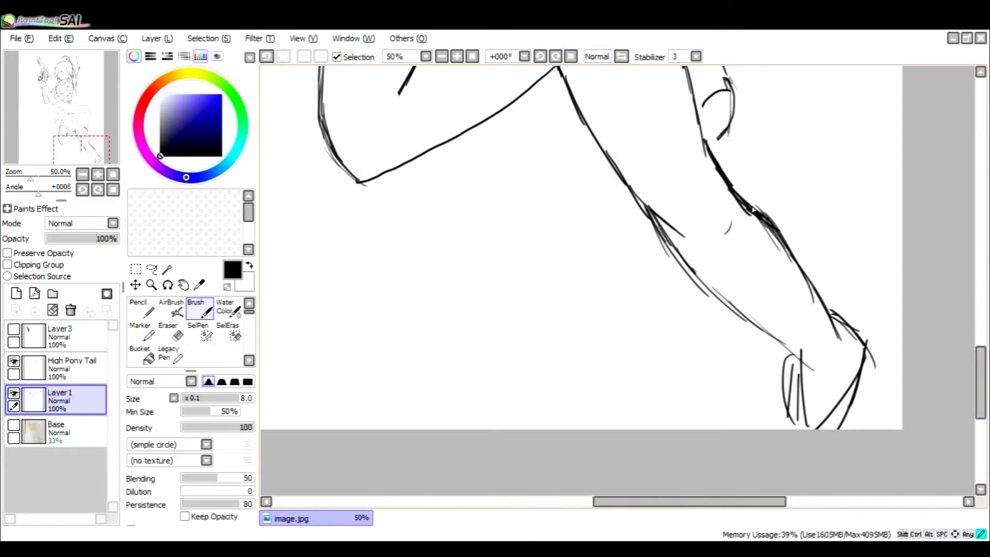
{"action": "key", "text": "e"}
{"action": "mouse_move", "coordinate": [773, 242]}
{"action": "left_mouse_down"}
{"action": "mouse_move", "coordinate": [822, 312]}
{"action": "mouse_move", "coordinate": [763, 219]}
{"action": "left_mouse_up"}
{"action": "mouse_move", "coordinate": [694, 252]}
{"action": "left_mouse_down"}
{"action": "mouse_move", "coordinate": [645, 214]}
{"action": "mouse_move", "coordinate": [673, 267]}
{"action": "left_mouse_up"}
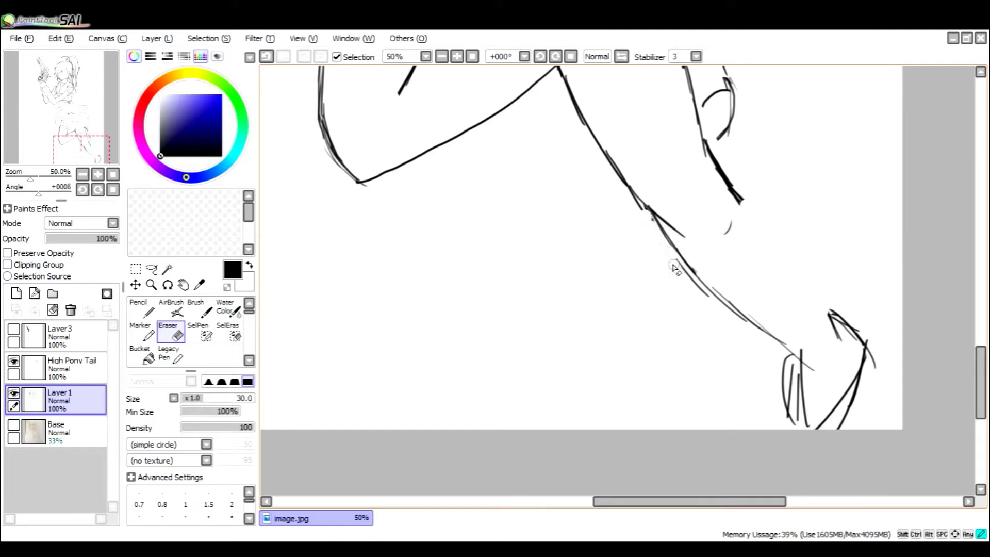
{"action": "left_click_drag", "start_coordinate": [783, 373], "coordinate": [767, 394]}
{"action": "key", "text": "b"}
{"action": "left_click_drag", "start_coordinate": [742, 207], "coordinate": [778, 240]}
{"action": "key", "text": "ctrl+z"}
{"action": "key", "text": "ctrl+z"}
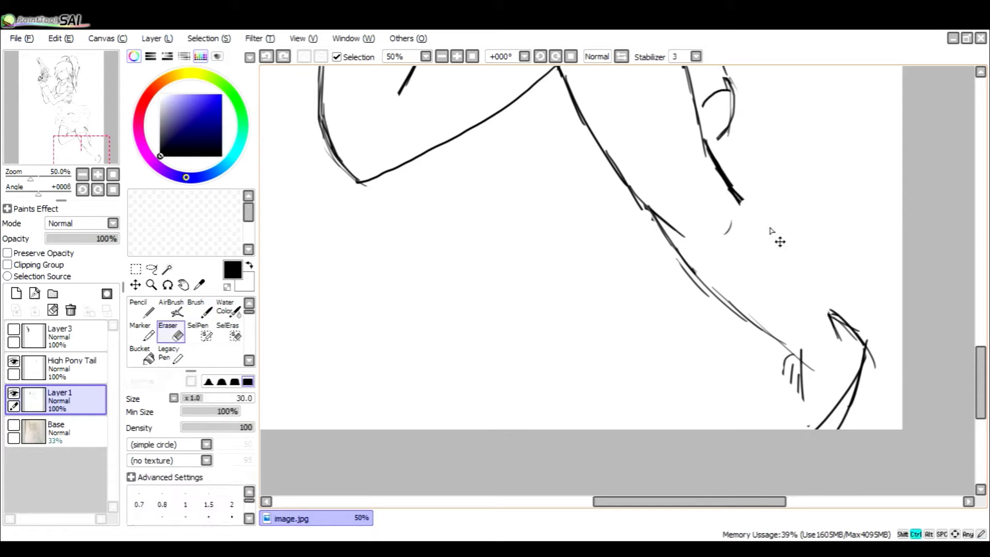
Step: Redraw the outer edge around the knee and upper calf, and erase the lower inner calf line and the foot's inner strokes
{"action": "left_click_drag", "start_coordinate": [746, 201], "coordinate": [792, 250]}
{"action": "key", "text": "b"}
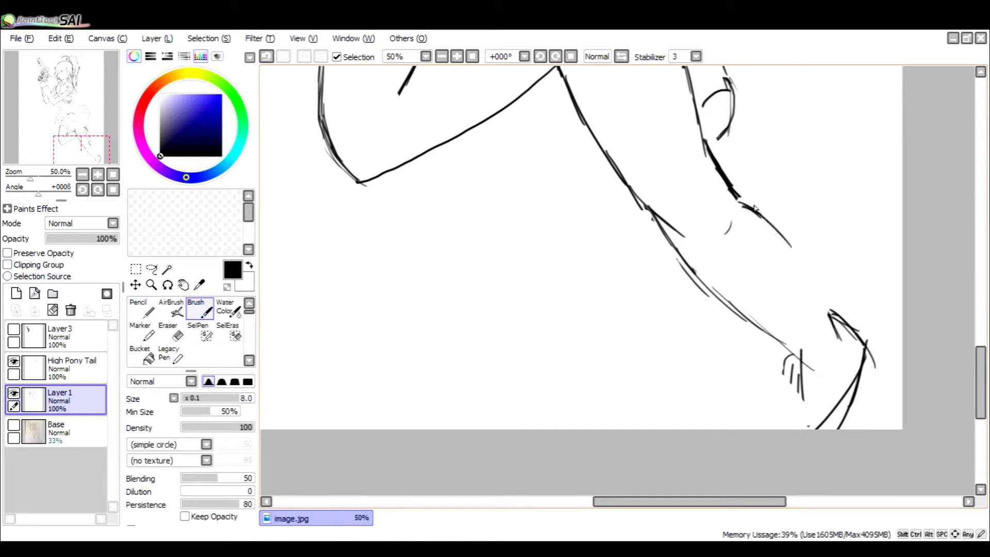
{"action": "mouse_move", "coordinate": [704, 143]}
{"action": "left_mouse_down"}
{"action": "mouse_move", "coordinate": [718, 204]}
{"action": "mouse_move", "coordinate": [759, 212]}
{"action": "mouse_move", "coordinate": [723, 184]}
{"action": "mouse_move", "coordinate": [740, 201]}
{"action": "mouse_move", "coordinate": [717, 173]}
{"action": "mouse_move", "coordinate": [739, 187]}
{"action": "mouse_move", "coordinate": [742, 177]}
{"action": "mouse_move", "coordinate": [745, 189]}
{"action": "mouse_move", "coordinate": [709, 144]}
{"action": "mouse_move", "coordinate": [741, 191]}
{"action": "left_mouse_up"}
{"action": "key", "text": "e"}
{"action": "mouse_move", "coordinate": [745, 310]}
{"action": "left_mouse_down"}
{"action": "mouse_move", "coordinate": [716, 292]}
{"action": "mouse_move", "coordinate": [798, 361]}
{"action": "mouse_move", "coordinate": [778, 379]}
{"action": "mouse_move", "coordinate": [789, 345]}
{"action": "left_mouse_up"}
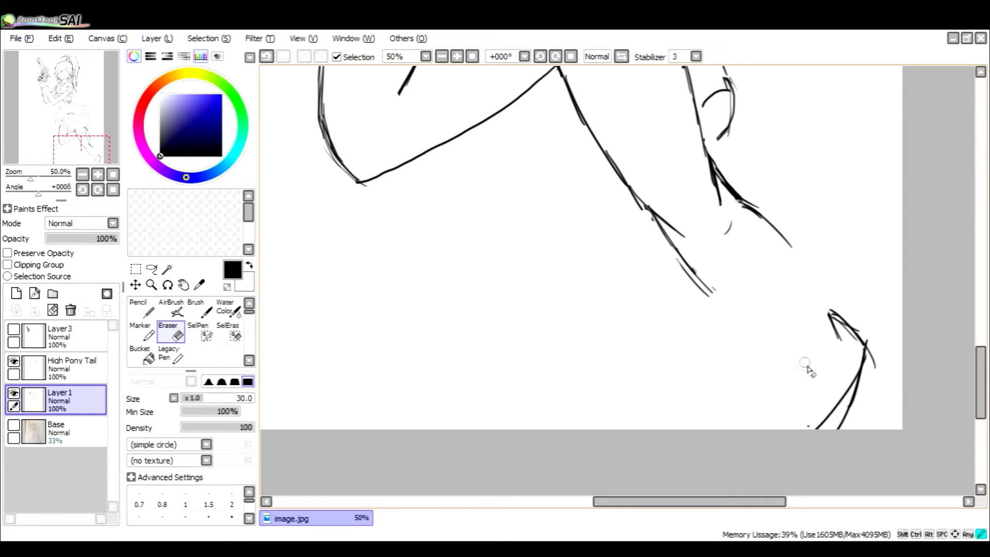
Step: Redraw the inner calf as a darker curve below the knee and try extending the outer calf line
{"action": "key", "text": "b"}
{"action": "mouse_move", "coordinate": [665, 222]}
{"action": "left_mouse_down"}
{"action": "mouse_move", "coordinate": [710, 285]}
{"action": "mouse_move", "coordinate": [679, 259]}
{"action": "mouse_move", "coordinate": [719, 295]}
{"action": "mouse_move", "coordinate": [757, 305]}
{"action": "left_mouse_up"}
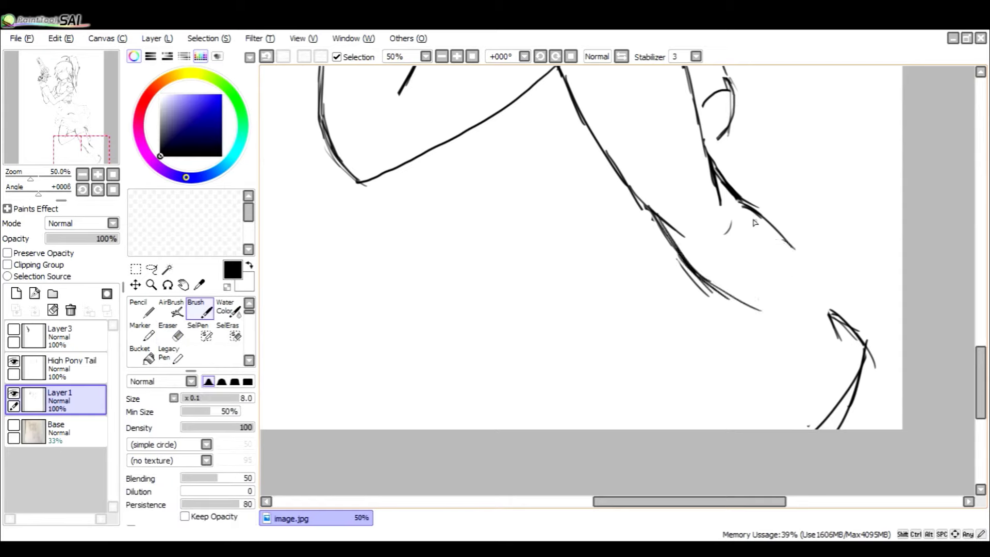
{"action": "left_click_drag", "start_coordinate": [756, 214], "coordinate": [810, 254]}
{"action": "key", "text": "ctrl+z"}
Step: Wipe out the remaining calf and foot lines with an enlarged eraser, and reduce the eraser to size 70
{"action": "key", "text": "e"}
{"action": "mouse_move", "coordinate": [749, 223]}
{"action": "left_mouse_down"}
{"action": "mouse_move", "coordinate": [723, 222]}
{"action": "mouse_move", "coordinate": [766, 233]}
{"action": "mouse_move", "coordinate": [749, 196]}
{"action": "mouse_move", "coordinate": [795, 249]}
{"action": "mouse_move", "coordinate": [789, 220]}
{"action": "left_mouse_up"}
{"action": "key", "text": "]"}
{"action": "key", "text": "]"}
{"action": "key", "text": "]"}
{"action": "key", "text": "]"}
{"action": "key", "text": "]"}
{"action": "key", "text": "]"}
{"action": "key", "text": "]"}
{"action": "key", "text": "]"}
{"action": "key", "text": "]"}
{"action": "key", "text": "]"}
{"action": "key", "text": "]"}
{"action": "key", "text": "]"}
{"action": "key", "text": "]"}
{"action": "key", "text": "]"}
{"action": "mouse_move", "coordinate": [826, 300]}
{"action": "left_mouse_down"}
{"action": "mouse_move", "coordinate": [831, 380]}
{"action": "mouse_move", "coordinate": [818, 316]}
{"action": "mouse_move", "coordinate": [784, 284]}
{"action": "left_mouse_up"}
{"action": "key", "text": "["}
{"action": "key", "text": "["}
{"action": "key", "text": "["}
{"action": "key", "text": "["}
{"action": "key", "text": "["}
{"action": "key", "text": "["}
{"action": "key", "text": "["}
{"action": "key", "text": "["}
{"action": "key", "text": "["}
{"action": "key", "text": "["}
{"action": "key", "text": "]"}
{"action": "key", "text": "v"}
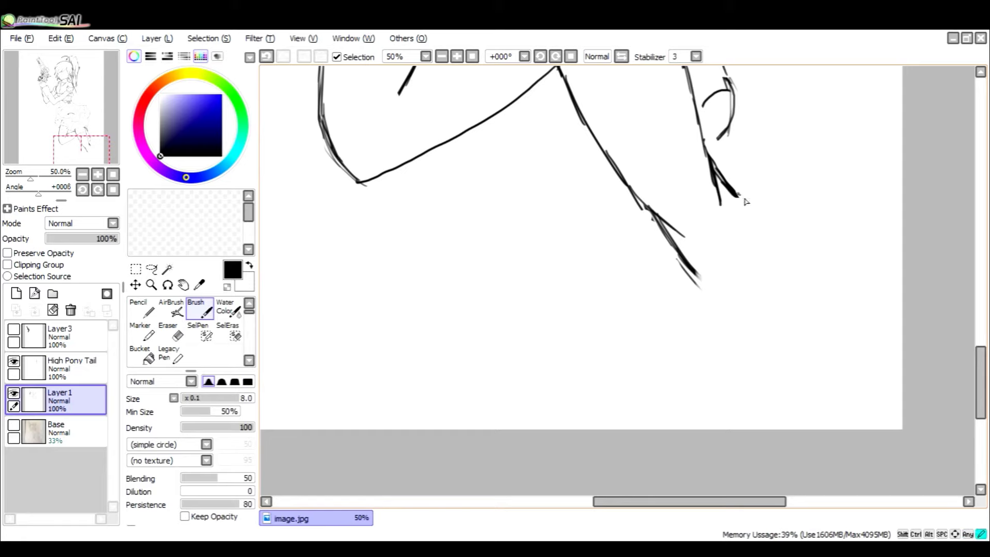
Step: Try new strokes for the outer calf line below the knee and undo them
{"action": "key", "text": "ctrl+z"}
{"action": "left_click_drag", "start_coordinate": [807, 251], "coordinate": [767, 225]}
{"action": "key", "text": "ctrl+z"}
{"action": "mouse_move", "coordinate": [736, 193]}
{"action": "left_mouse_down"}
{"action": "mouse_move", "coordinate": [775, 224]}
{"action": "mouse_move", "coordinate": [798, 274]}
{"action": "left_mouse_up"}
{"action": "key", "text": "ctrl+z"}
Step: Erase the doubled outer line at the knee, draw a knee oval between the leg's edges, and undo the long calf strokes
{"action": "key", "text": "e"}
{"action": "mouse_move", "coordinate": [722, 168]}
{"action": "left_mouse_down"}
{"action": "mouse_move", "coordinate": [738, 196]}
{"action": "mouse_move", "coordinate": [695, 208]}
{"action": "mouse_move", "coordinate": [790, 250]}
{"action": "left_mouse_up"}
{"action": "key", "text": "b"}
{"action": "left_click_drag", "start_coordinate": [742, 223], "coordinate": [792, 249]}
{"action": "key", "text": "ctrl+z"}
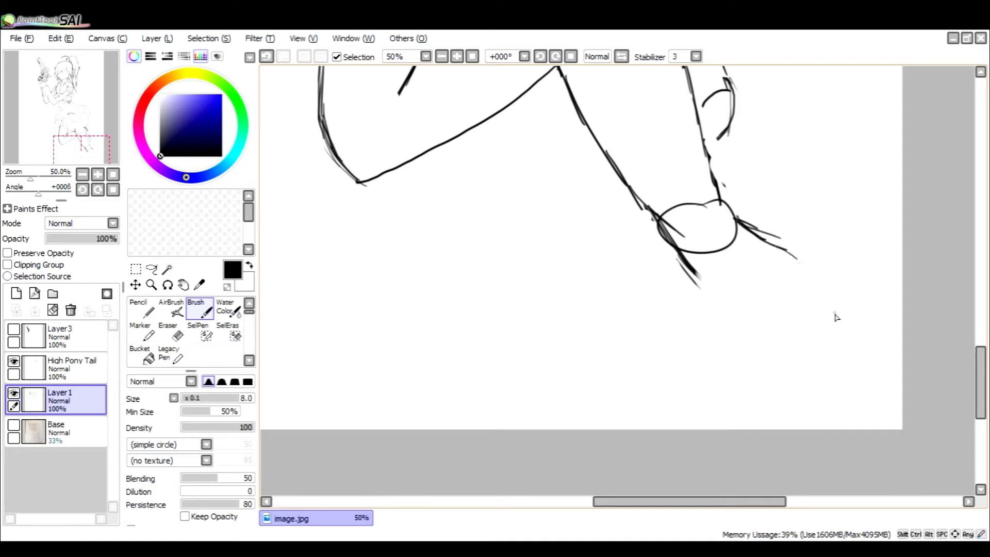
{"action": "key", "text": "ctrl+z"}
{"action": "key", "text": "ctrl+z"}
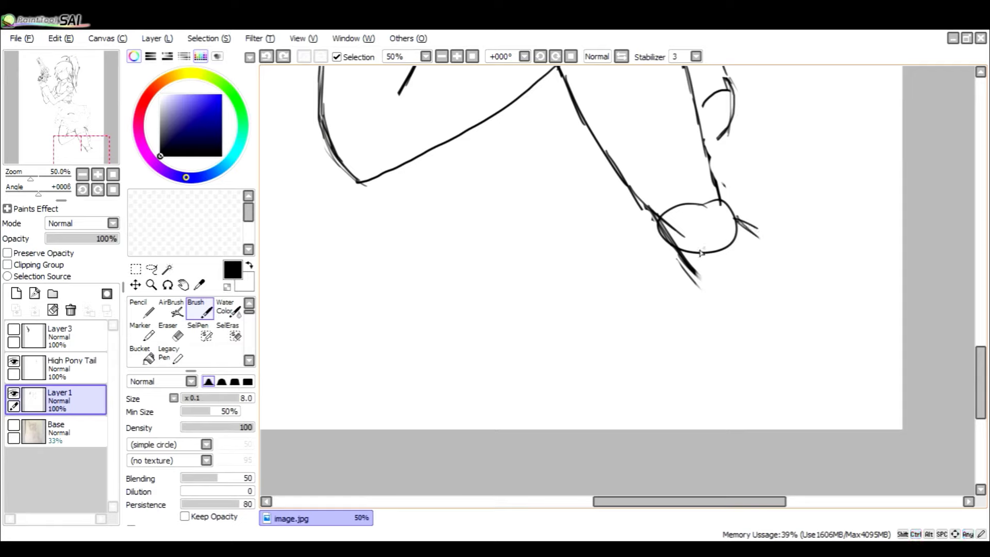
Step: Sketch the outer calf as a long curve from the knee oval down to a small ankle circle
{"action": "mouse_move", "coordinate": [674, 252]}
{"action": "left_mouse_down"}
{"action": "mouse_move", "coordinate": [712, 288]}
{"action": "mouse_move", "coordinate": [734, 293]}
{"action": "left_mouse_up"}
{"action": "left_click_drag", "start_coordinate": [745, 230], "coordinate": [784, 256]}
{"action": "mouse_move", "coordinate": [737, 218]}
{"action": "left_mouse_down"}
{"action": "mouse_move", "coordinate": [807, 265]}
{"action": "mouse_move", "coordinate": [839, 312]}
{"action": "left_mouse_up"}
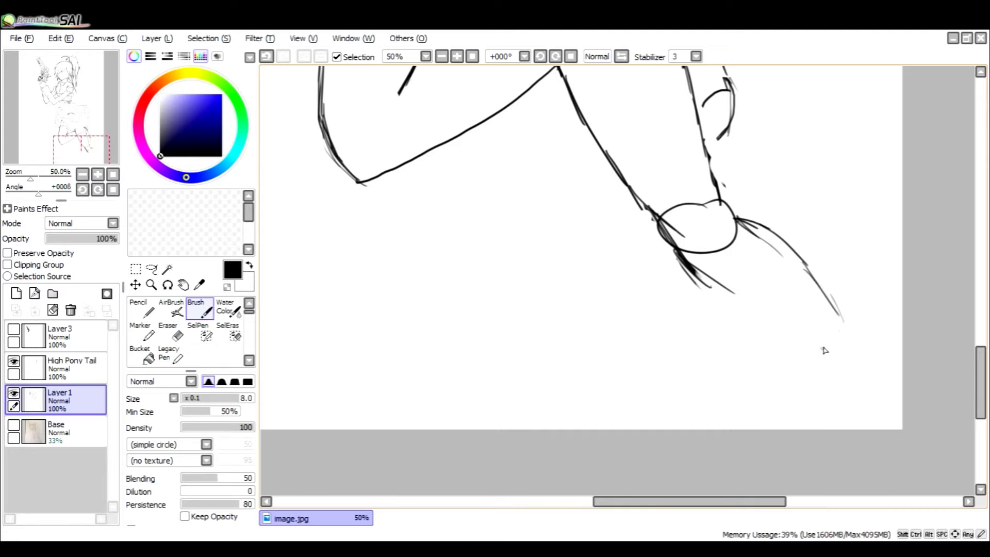
{"action": "mouse_move", "coordinate": [834, 336]}
{"action": "left_mouse_down"}
{"action": "mouse_move", "coordinate": [826, 325]}
{"action": "mouse_move", "coordinate": [835, 325]}
{"action": "left_mouse_up"}
Step: Build up the inner calf edge with overlapping strokes from the knee oval down to the ankle
{"action": "left_click_drag", "start_coordinate": [680, 249], "coordinate": [766, 320]}
{"action": "mouse_move", "coordinate": [732, 291]}
{"action": "left_mouse_down"}
{"action": "mouse_move", "coordinate": [781, 338]}
{"action": "mouse_move", "coordinate": [788, 321]}
{"action": "mouse_move", "coordinate": [737, 282]}
{"action": "left_mouse_up"}
{"action": "key", "text": "ctrl+z"}
{"action": "key", "text": "ctrl+z"}
{"action": "left_click_drag", "start_coordinate": [689, 249], "coordinate": [758, 310]}
{"action": "left_click_drag", "start_coordinate": [745, 294], "coordinate": [807, 334]}
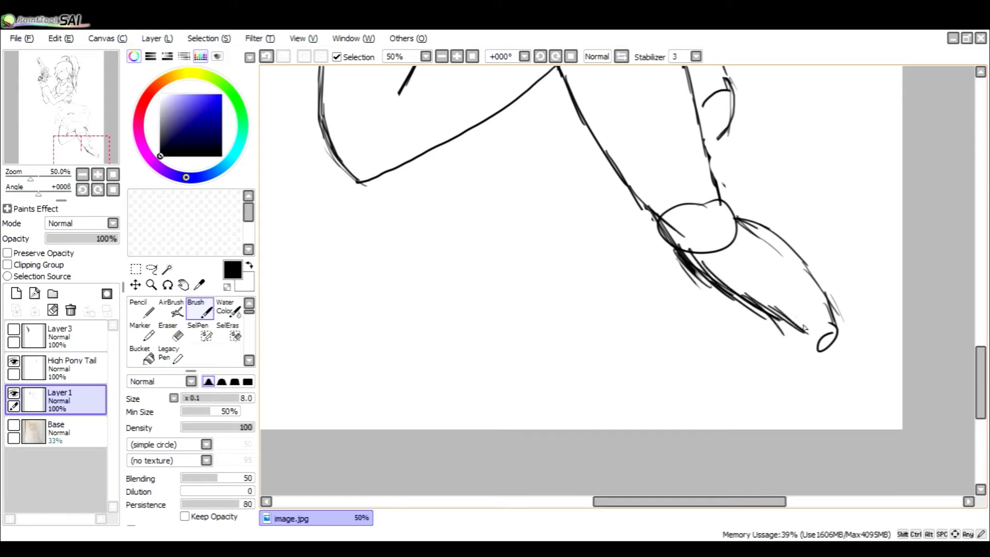
Step: Darken the outer calf line and rough in the ankle and foot outline near the canvas's lower edge
{"action": "mouse_move", "coordinate": [741, 219]}
{"action": "left_mouse_down"}
{"action": "mouse_move", "coordinate": [816, 269]}
{"action": "mouse_move", "coordinate": [835, 302]}
{"action": "left_mouse_up"}
{"action": "mouse_move", "coordinate": [808, 267]}
{"action": "left_mouse_down"}
{"action": "mouse_move", "coordinate": [857, 328]}
{"action": "mouse_move", "coordinate": [696, 278]}
{"action": "left_mouse_up"}
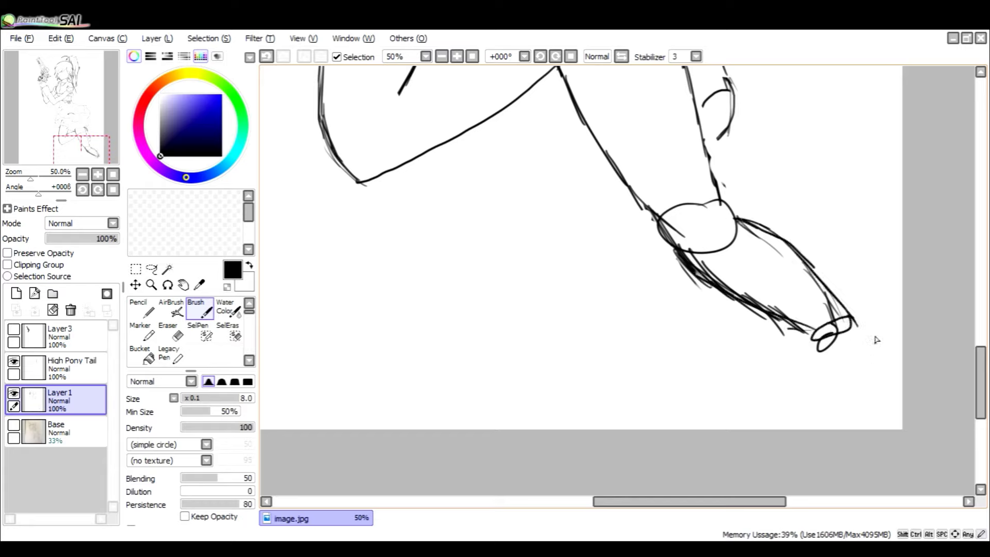
{"action": "left_click_drag", "start_coordinate": [857, 325], "coordinate": [836, 367]}
{"action": "mouse_move", "coordinate": [850, 315]}
{"action": "left_mouse_down"}
{"action": "mouse_move", "coordinate": [870, 340]}
{"action": "mouse_move", "coordinate": [840, 384]}
{"action": "mouse_move", "coordinate": [808, 403]}
{"action": "left_mouse_up"}
{"action": "left_click_drag", "start_coordinate": [811, 342], "coordinate": [780, 417]}
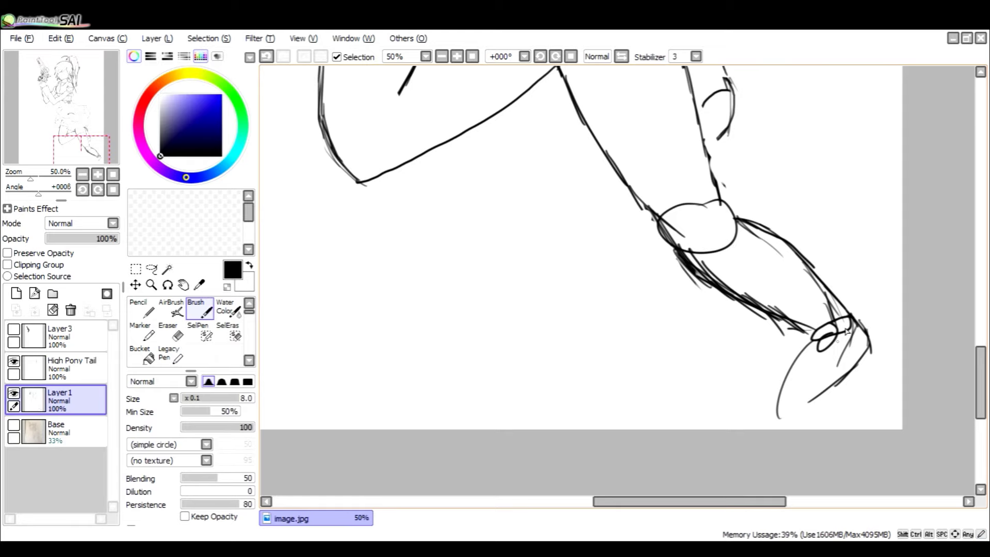
Step: Erase the foot sketch, and wipe out the whole calf below the knee with an enlarged eraser
{"action": "scroll", "coordinate": [783, 274], "scroll_direction": "down", "scroll_amount": 3}
{"action": "scroll", "coordinate": [789, 269], "scroll_direction": "up", "scroll_amount": 2}
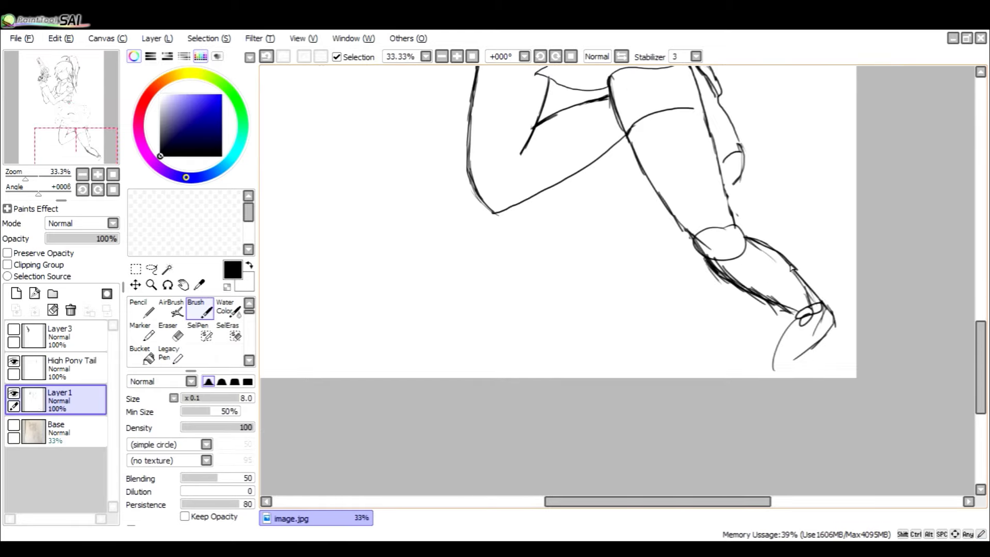
{"action": "key", "text": "e"}
{"action": "left_click_drag", "start_coordinate": [821, 293], "coordinate": [768, 403]}
{"action": "left_click_drag", "start_coordinate": [823, 342], "coordinate": [815, 312]}
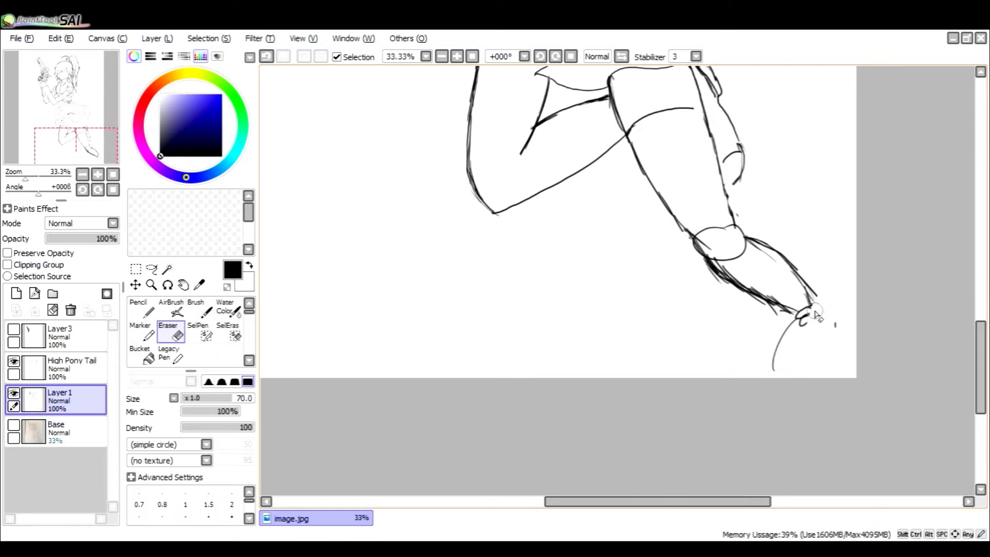
{"action": "key", "text": "bracketright"}
{"action": "key", "text": "bracketright"}
{"action": "key", "text": "bracketright"}
{"action": "key", "text": "bracketright"}
{"action": "key", "text": "bracketright"}
{"action": "key", "text": "bracketright"}
{"action": "key", "text": "bracketright"}
{"action": "key", "text": "bracketright"}
{"action": "key", "text": "bracketright"}
{"action": "key", "text": "bracketright"}
{"action": "key", "text": "bracketright"}
{"action": "mouse_move", "coordinate": [789, 358]}
{"action": "left_mouse_down"}
{"action": "mouse_move", "coordinate": [779, 385]}
{"action": "mouse_move", "coordinate": [735, 356]}
{"action": "mouse_move", "coordinate": [711, 355]}
{"action": "left_mouse_up"}
Step: Enlarge the brush to 35 and handwrite "I give up lol" in the blank area below the legs
{"action": "key", "text": "b"}
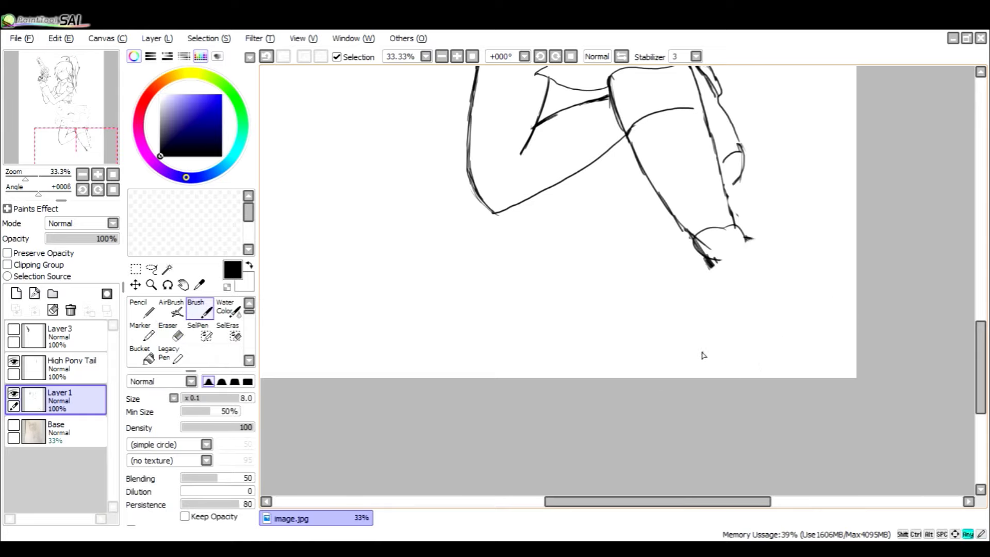
{"action": "key", "text": "bracketright"}
{"action": "key", "text": "bracketright"}
{"action": "key", "text": "bracketright"}
{"action": "key", "text": "bracketright"}
{"action": "key", "text": "bracketright"}
{"action": "key", "text": "bracketright"}
{"action": "left_click_drag", "start_coordinate": [326, 213], "coordinate": [350, 288]}
{"action": "left_click_drag", "start_coordinate": [311, 210], "coordinate": [360, 210]}
{"action": "left_click_drag", "start_coordinate": [317, 299], "coordinate": [373, 300]}
{"action": "mouse_move", "coordinate": [415, 243]}
{"action": "left_mouse_down"}
{"action": "mouse_move", "coordinate": [410, 322]}
{"action": "mouse_move", "coordinate": [394, 310]}
{"action": "mouse_move", "coordinate": [453, 295]}
{"action": "left_mouse_up"}
{"action": "left_click", "coordinate": [441, 231]}
{"action": "mouse_move", "coordinate": [460, 249]}
{"action": "left_mouse_down"}
{"action": "mouse_move", "coordinate": [474, 296]}
{"action": "mouse_move", "coordinate": [483, 253]}
{"action": "left_mouse_up"}
{"action": "mouse_move", "coordinate": [486, 278]}
{"action": "left_mouse_down"}
{"action": "mouse_move", "coordinate": [589, 341]}
{"action": "mouse_move", "coordinate": [612, 303]}
{"action": "left_mouse_up"}
{"action": "mouse_move", "coordinate": [616, 293]}
{"action": "left_mouse_down"}
{"action": "mouse_move", "coordinate": [629, 367]}
{"action": "mouse_move", "coordinate": [630, 327]}
{"action": "left_mouse_up"}
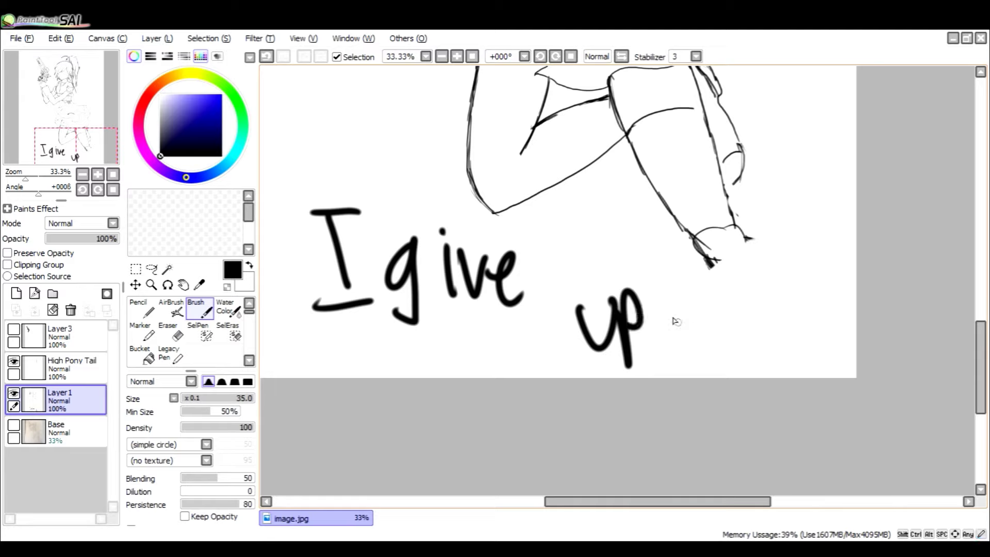
{"action": "left_click_drag", "start_coordinate": [674, 290], "coordinate": [676, 355]}
{"action": "left_click_drag", "start_coordinate": [696, 313], "coordinate": [722, 365]}
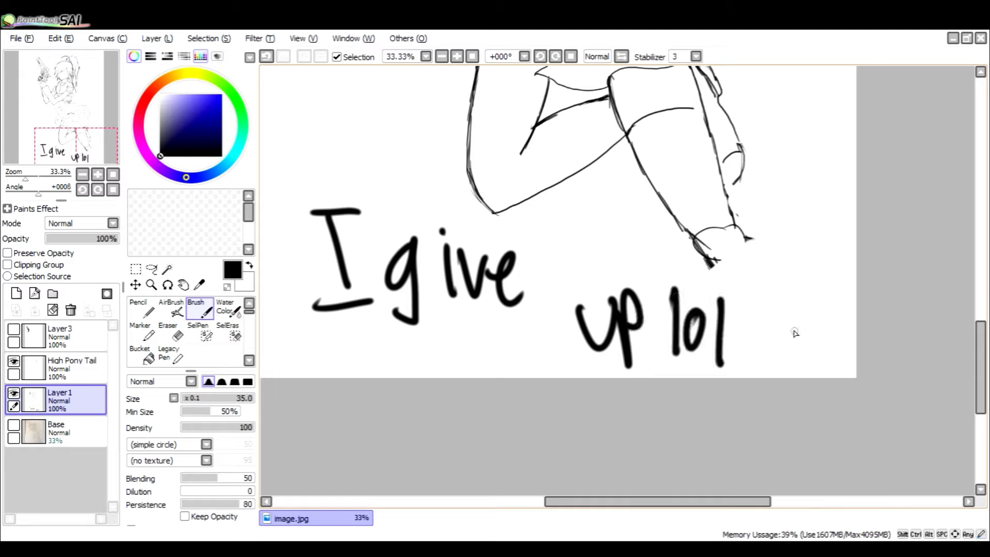